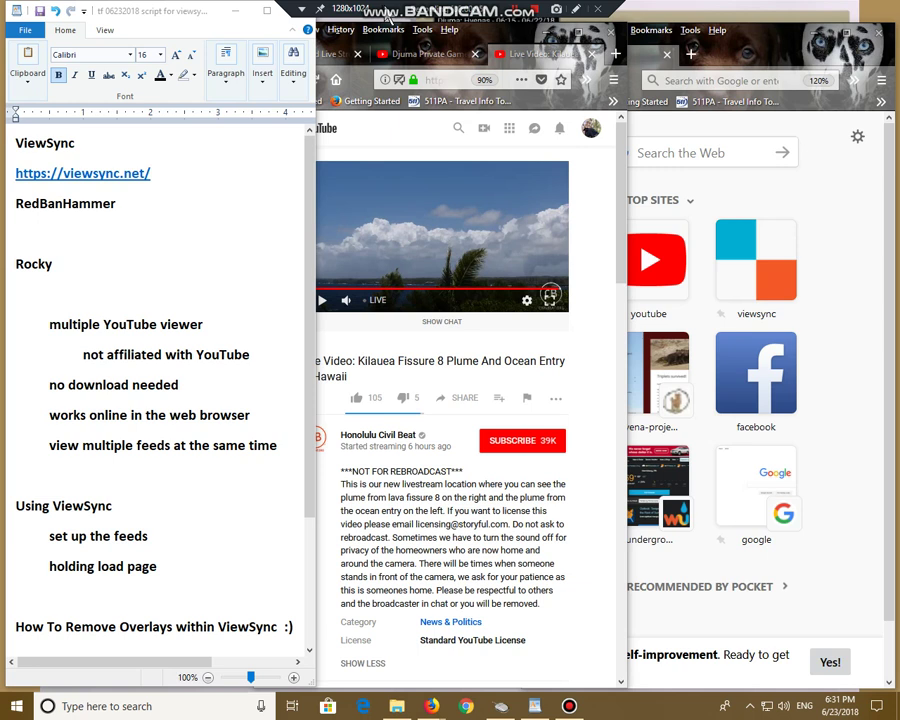
- Look over the three open YouTube live streams: Pete's Pond, Djuma Private Game Reserve and Kilauea Fissure 8
{"action": "left_click", "coordinate": [155, 146]}
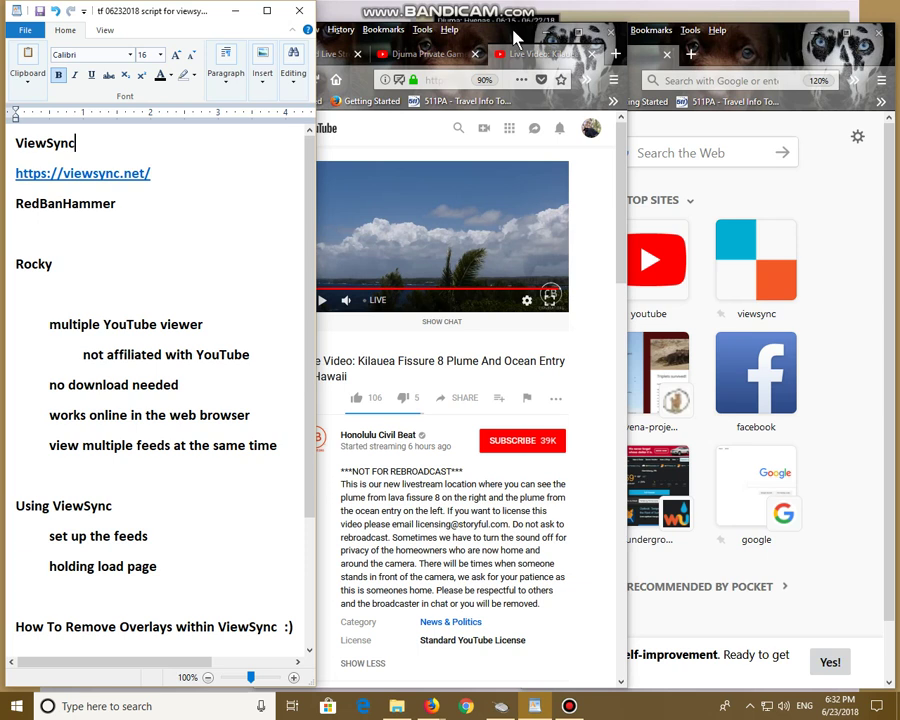
{"action": "left_click_drag", "start_coordinate": [514, 37], "coordinate": [452, 37]}
{"action": "left_click", "coordinate": [313, 55]}
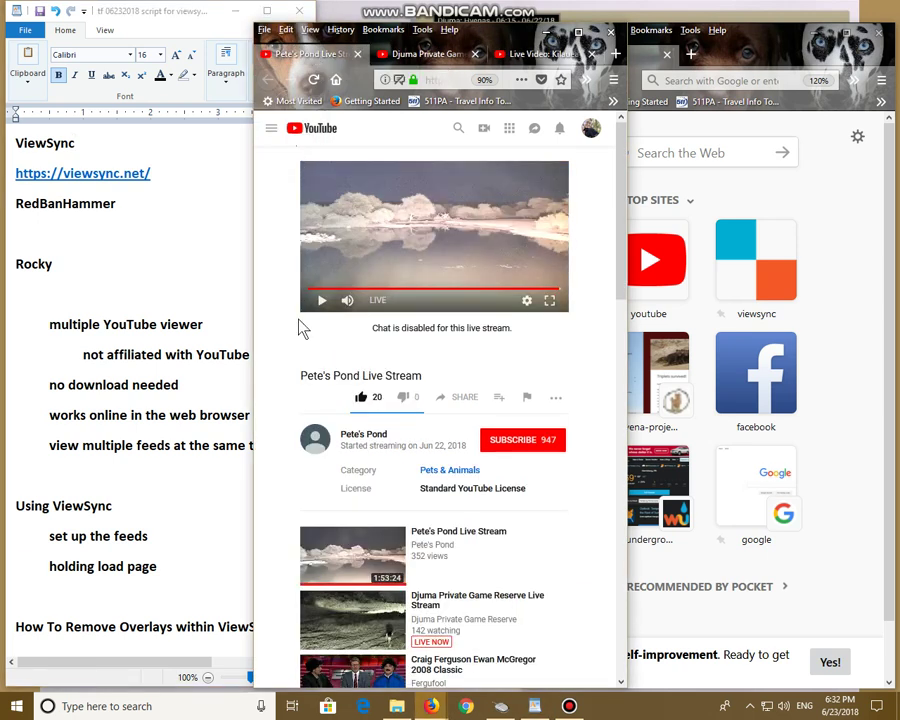
{"action": "left_click", "coordinate": [420, 54]}
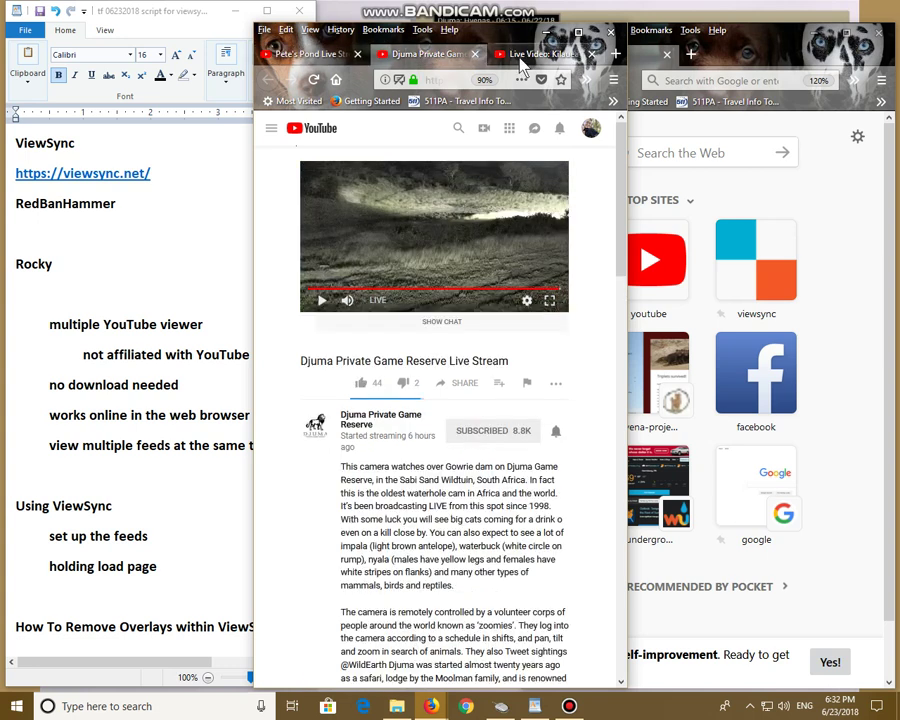
{"action": "left_click", "coordinate": [525, 56]}
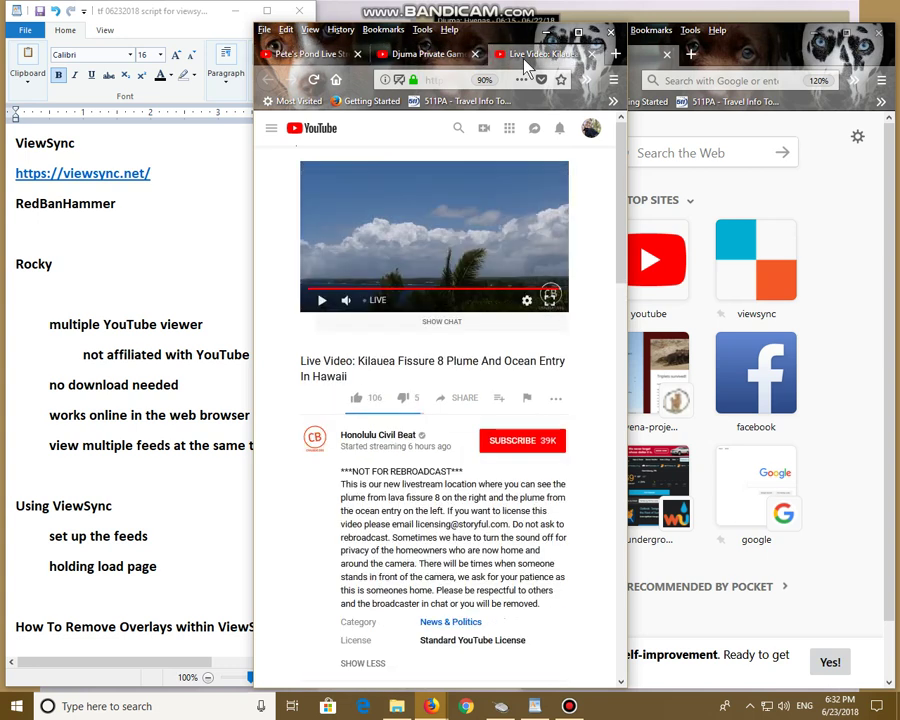
- Copy the video URL of the Pete's Pond Live Stream from its YouTube player
{"action": "left_click", "coordinate": [313, 54]}
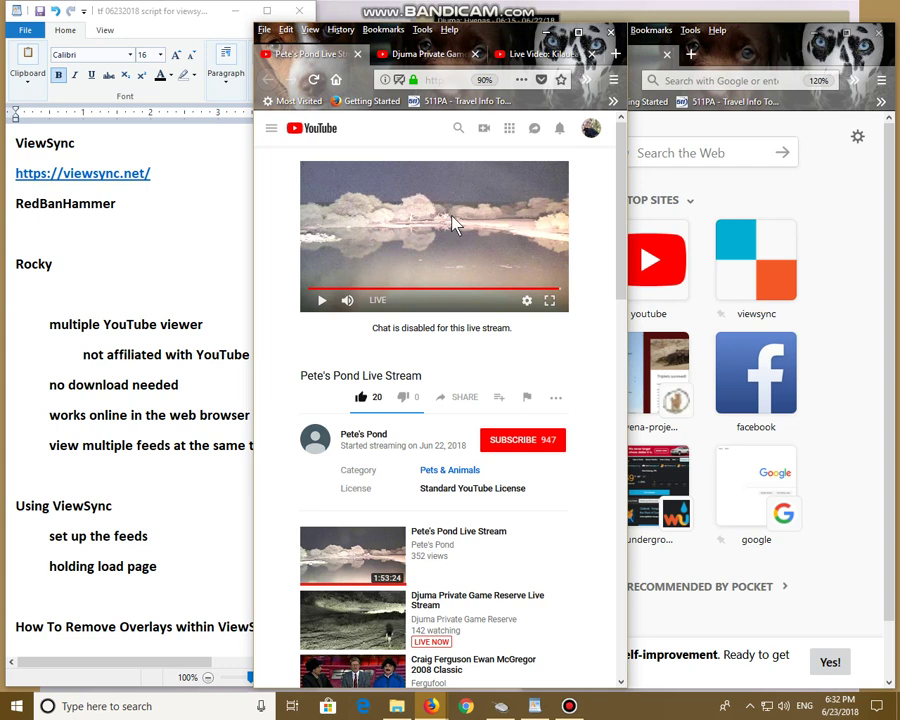
{"action": "right_click", "coordinate": [420, 228]}
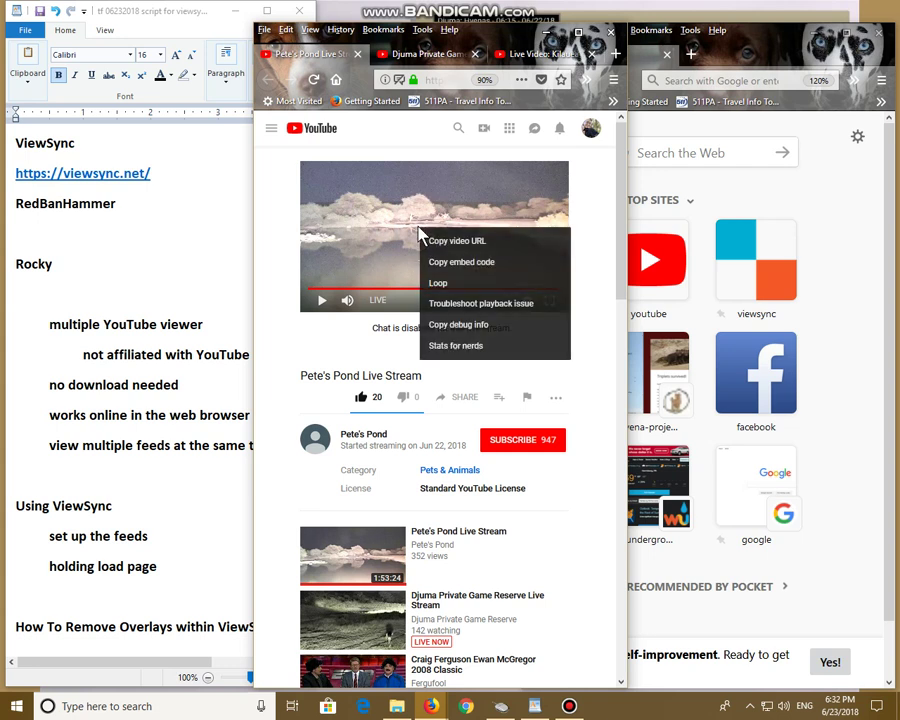
{"action": "left_click", "coordinate": [523, 250]}
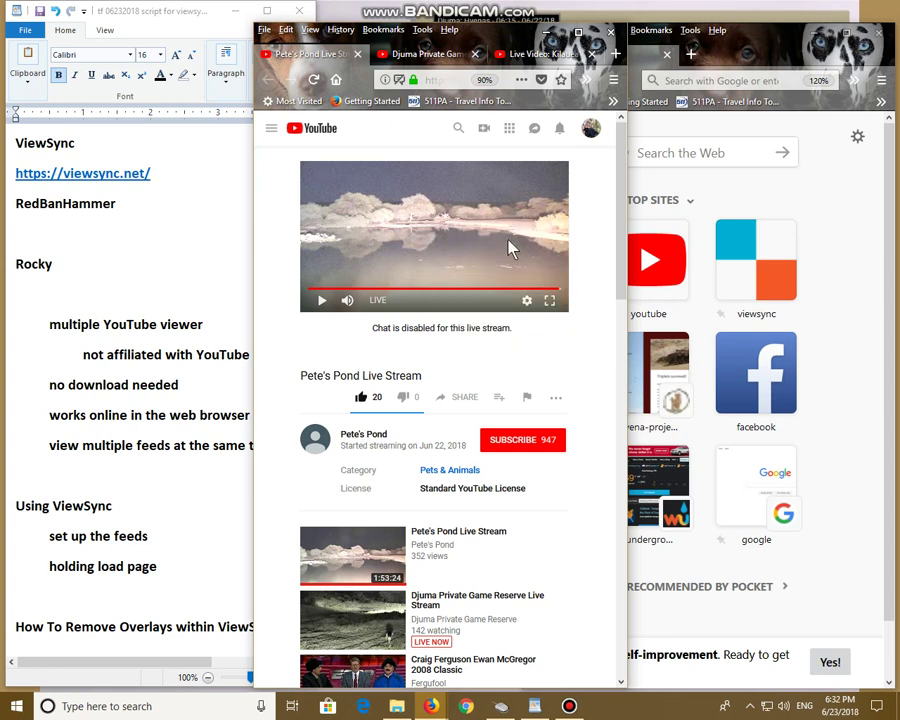
- Open ViewSync in the other browser window, add the copied Pete's Pond URL as the first video and pause it
{"action": "left_click", "coordinate": [780, 45]}
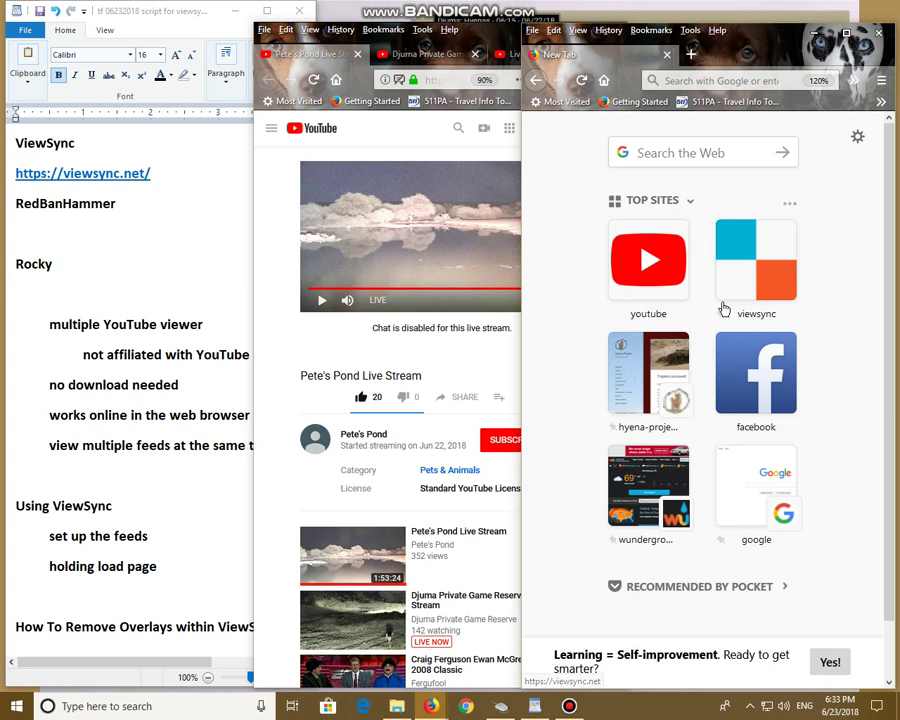
{"action": "left_click", "coordinate": [776, 266]}
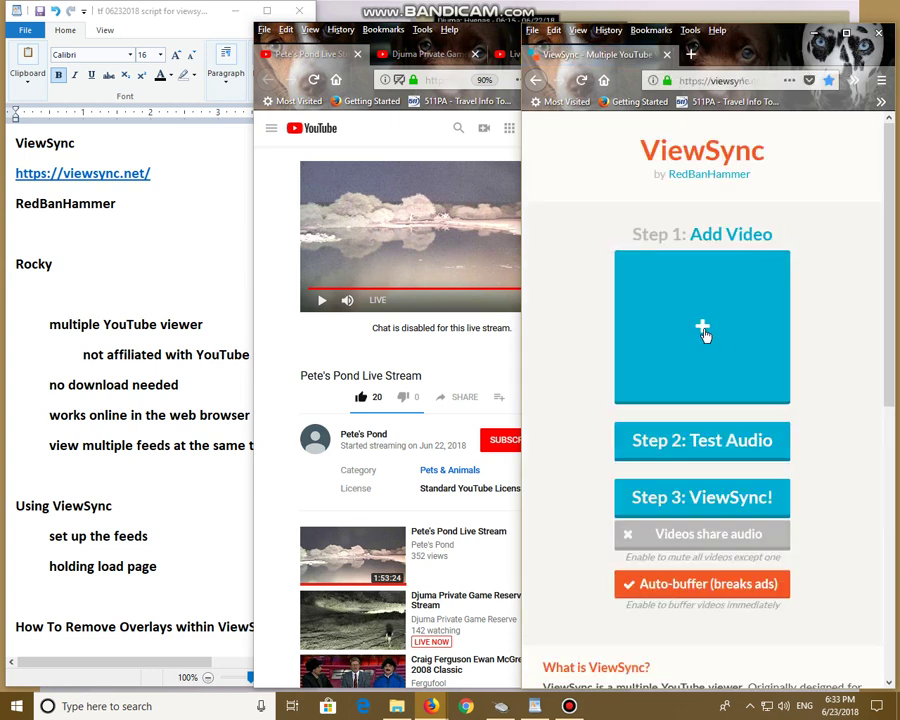
{"action": "left_click", "coordinate": [705, 330]}
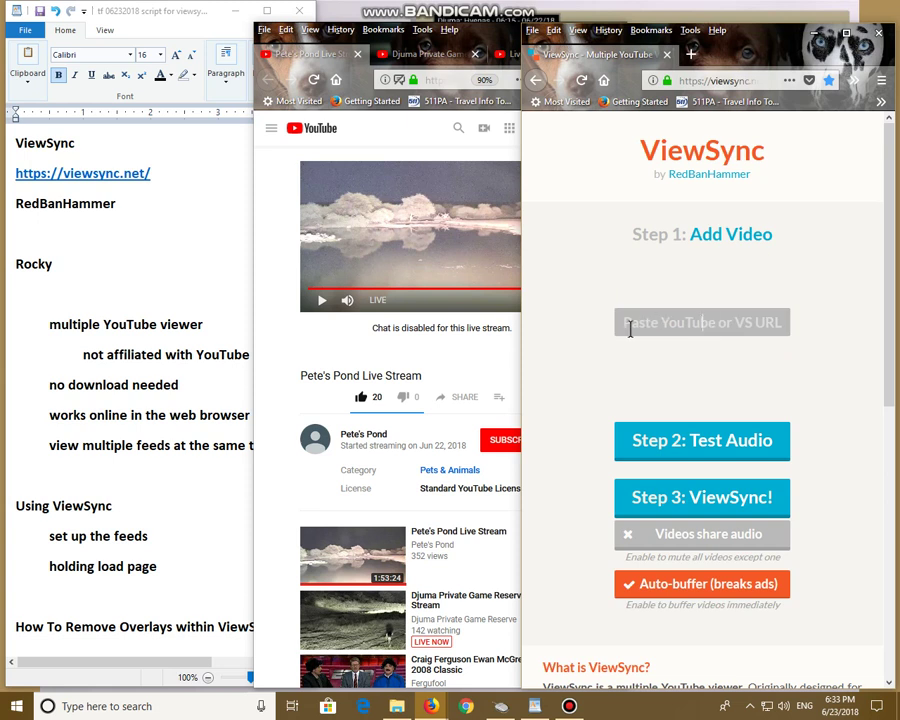
{"action": "right_click", "coordinate": [721, 321]}
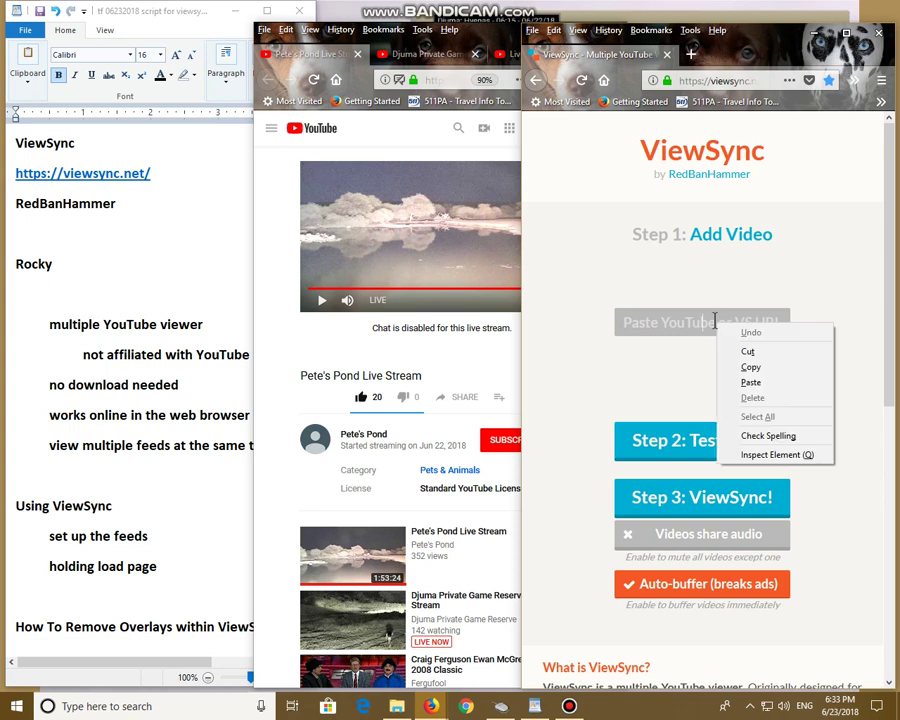
{"action": "left_click", "coordinate": [773, 384]}
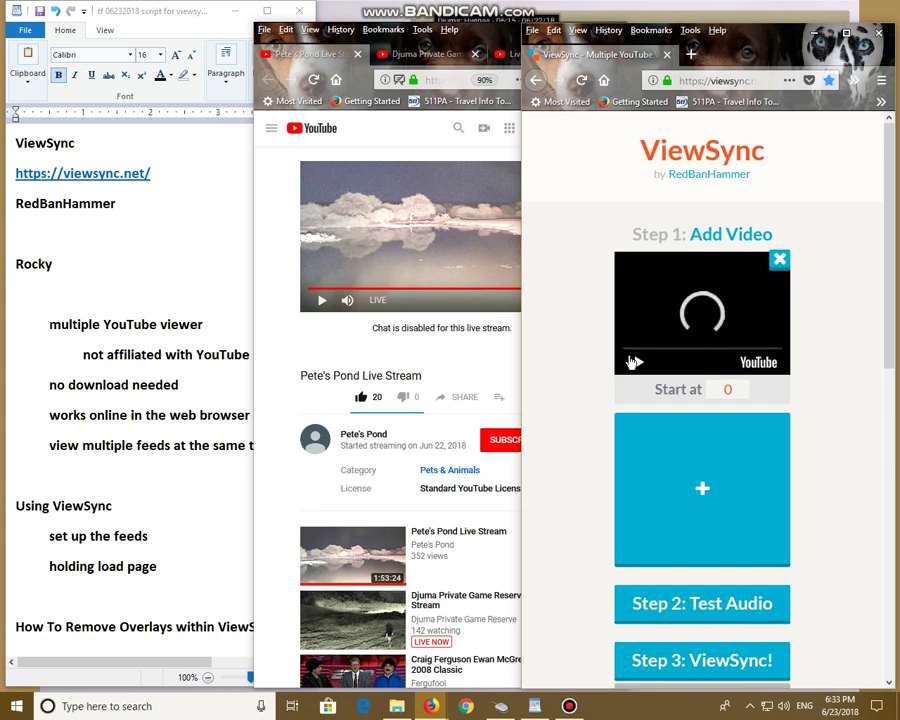
{"action": "left_click", "coordinate": [639, 366]}
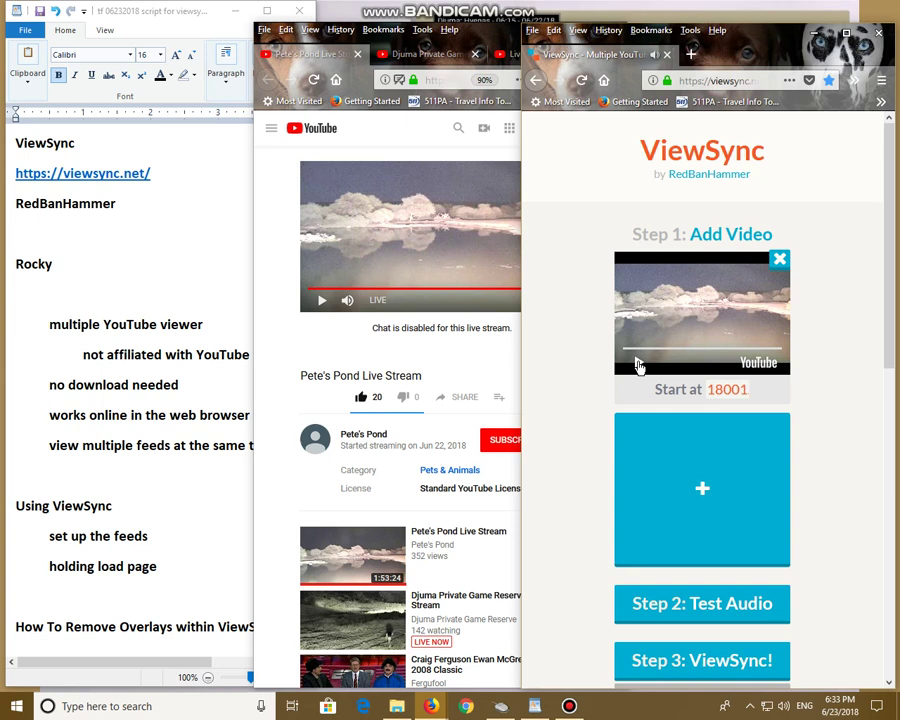
- Copy the video URL of the Djuma Private Game Reserve Live Stream from its YouTube player
{"action": "left_click", "coordinate": [352, 22]}
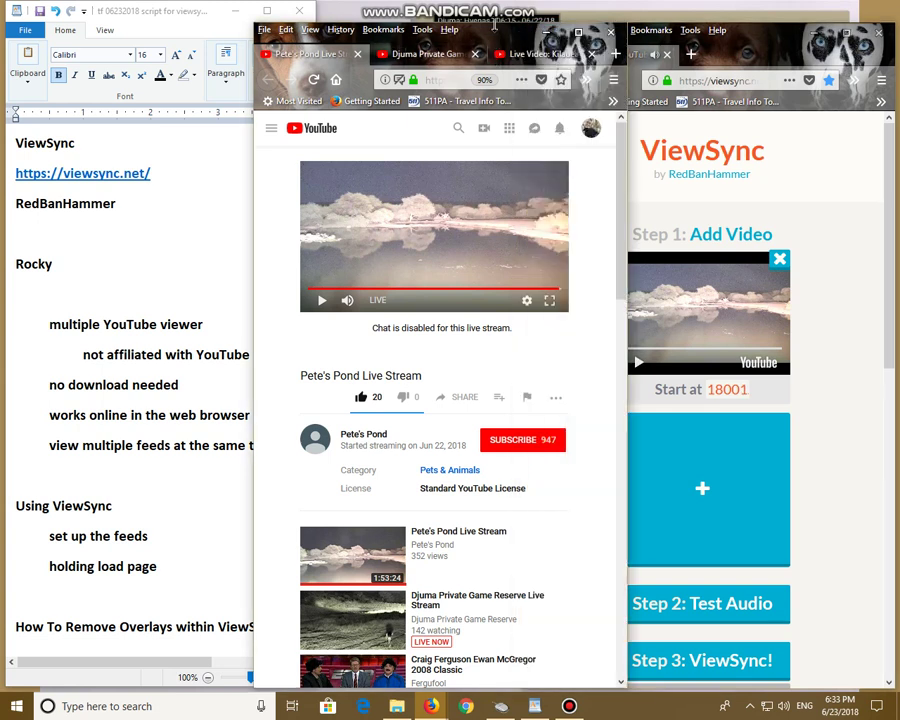
{"action": "left_click", "coordinate": [438, 60]}
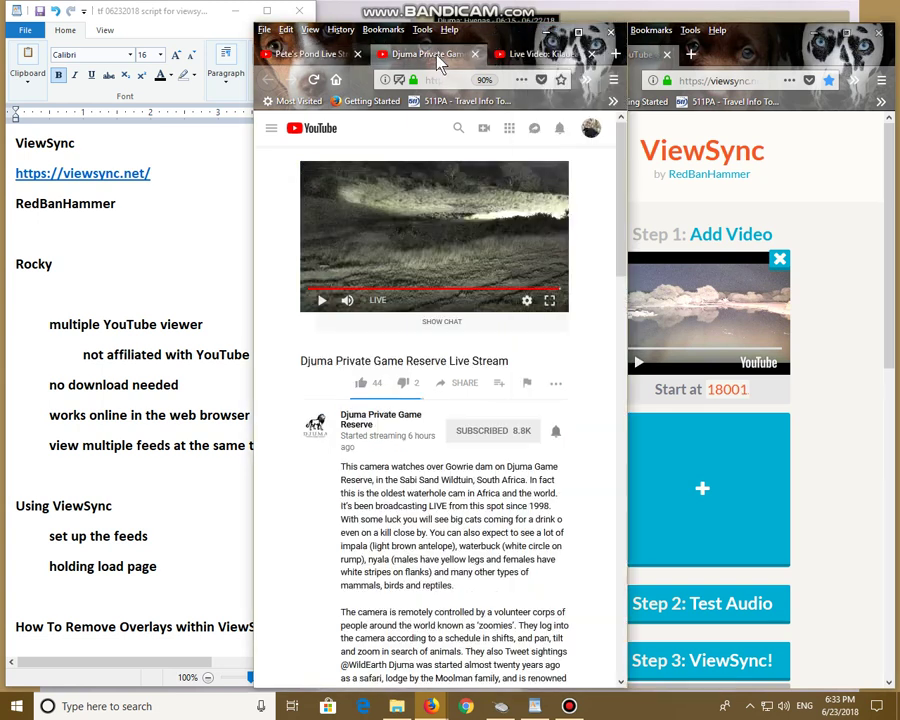
{"action": "right_click", "coordinate": [428, 210]}
{"action": "left_click", "coordinate": [455, 216]}
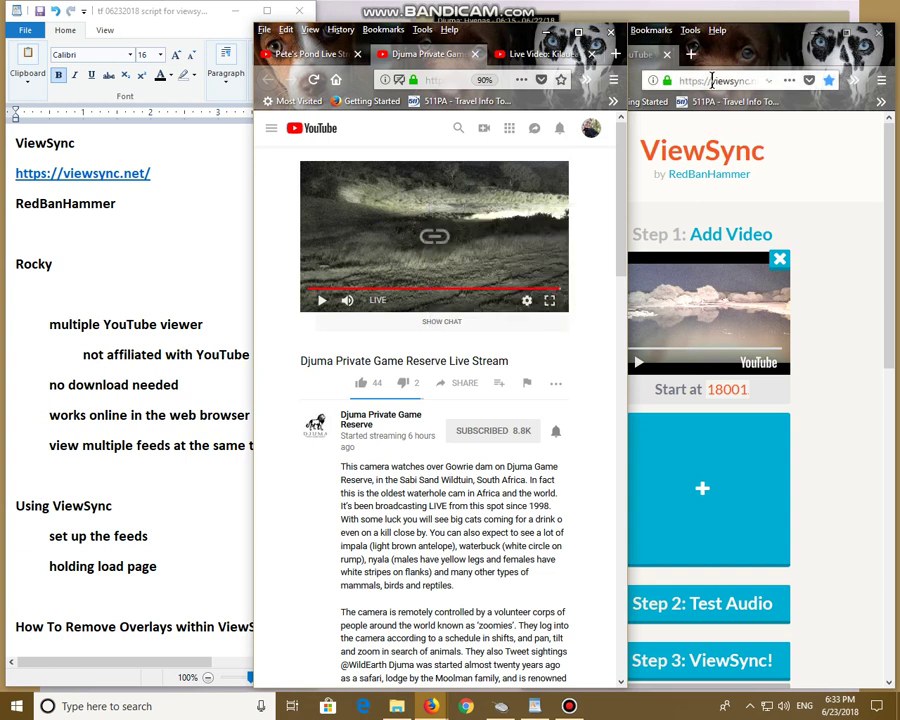
- Add the copied Djuma stream URL to ViewSync as the second video and pause its playback
{"action": "left_click", "coordinate": [797, 40]}
{"action": "left_click", "coordinate": [701, 487]}
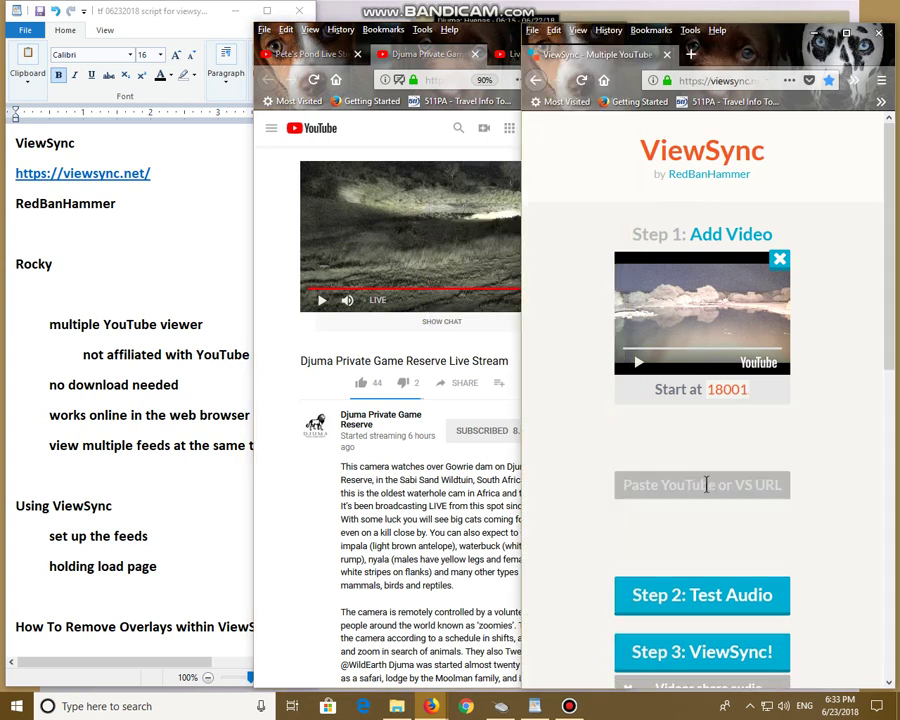
{"action": "right_click", "coordinate": [706, 484]}
{"action": "left_click", "coordinate": [771, 544]}
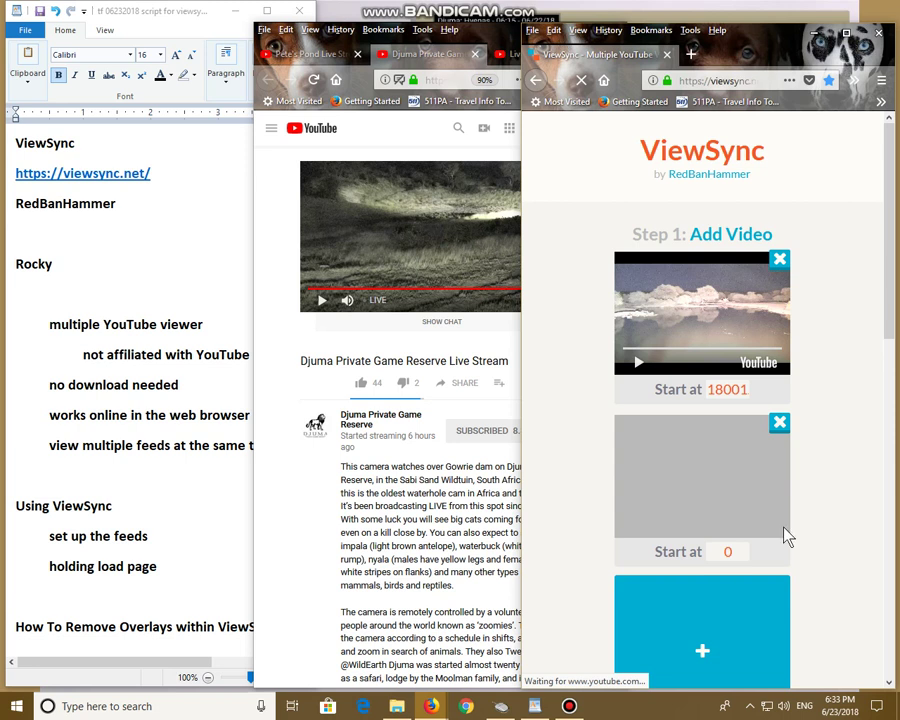
{"action": "scroll", "coordinate": [763, 382], "scroll_direction": "down", "scroll_amount": 3}
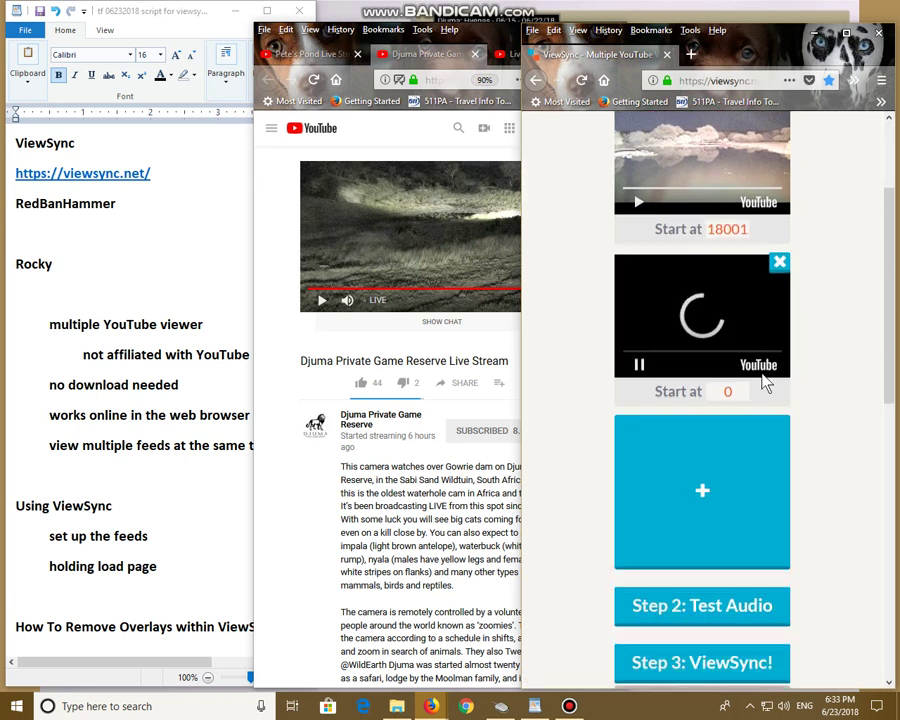
{"action": "left_click", "coordinate": [639, 366]}
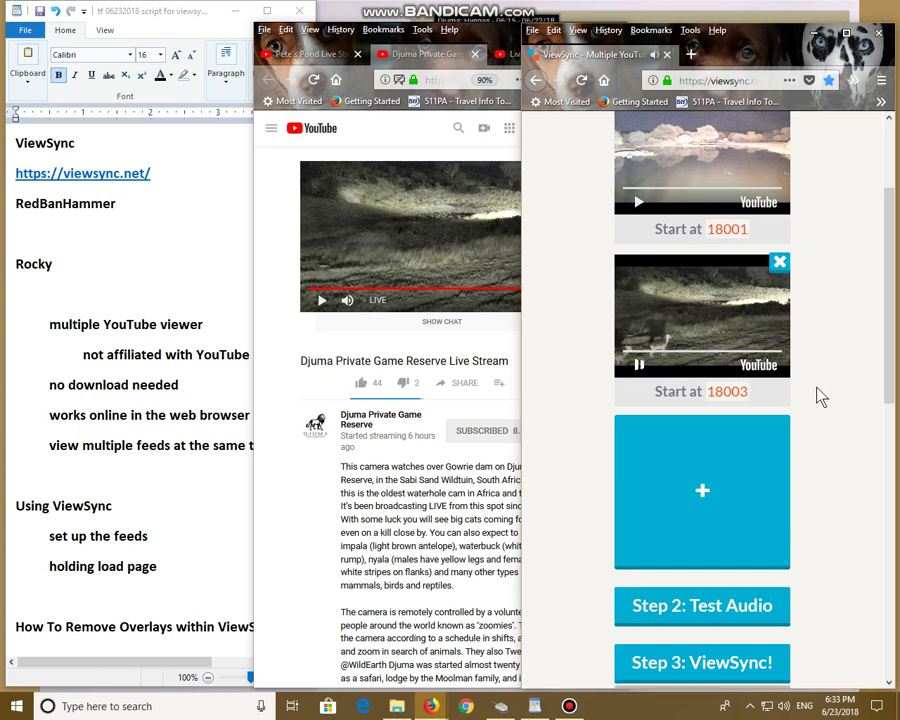
- Copy the video URL of the Kilauea Fissure 8 live video from its YouTube player
{"action": "left_click", "coordinate": [507, 44]}
{"action": "left_click", "coordinate": [512, 52]}
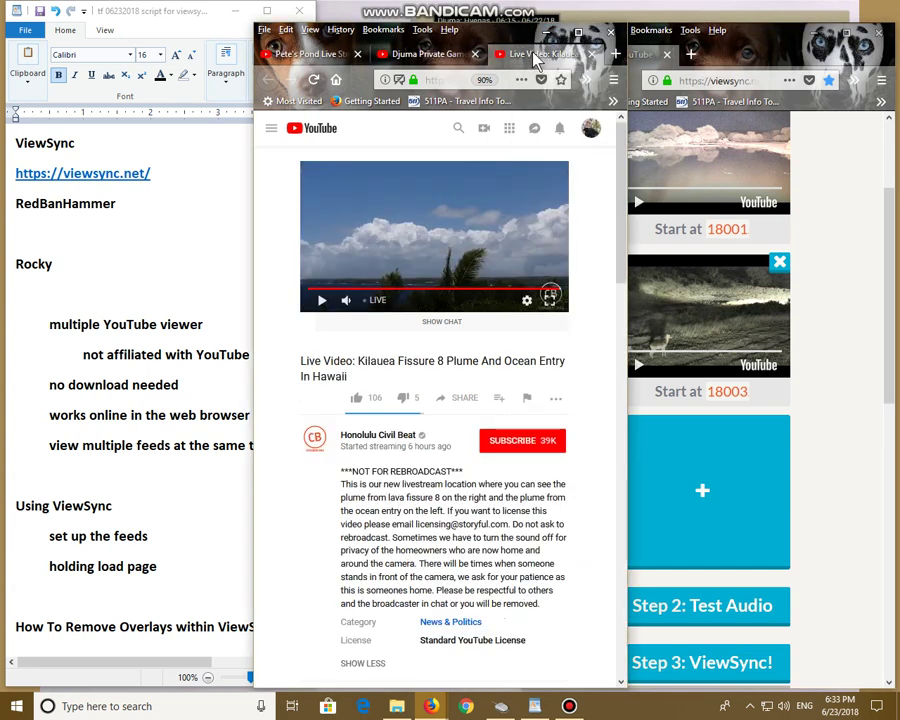
{"action": "right_click", "coordinate": [430, 224]}
{"action": "left_click", "coordinate": [458, 229]}
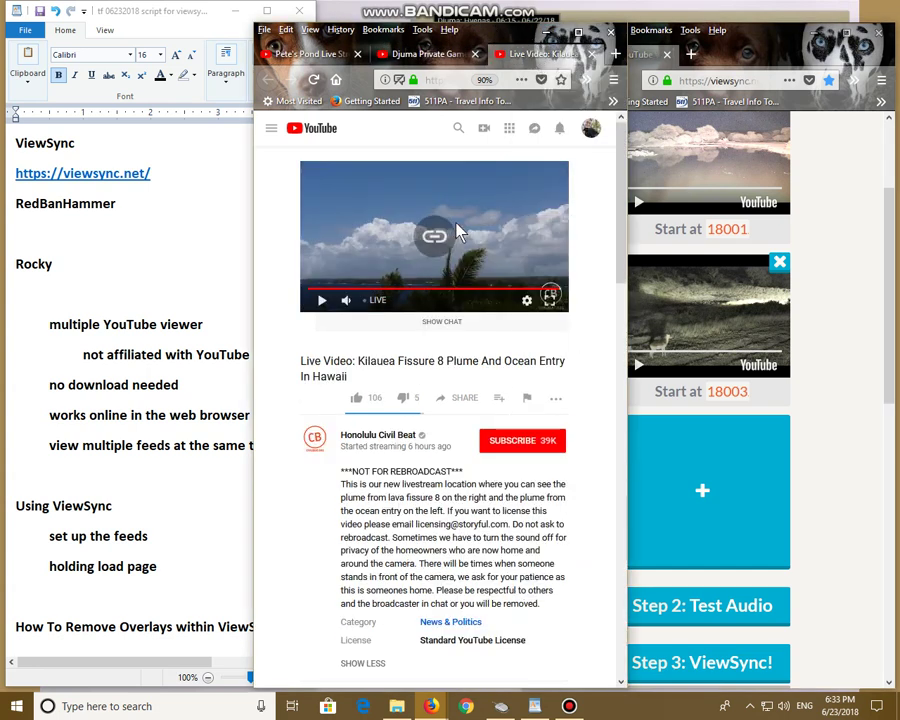
- Add the copied Kilauea stream URL to ViewSync as the third video and pause its playback
{"action": "left_click", "coordinate": [794, 44]}
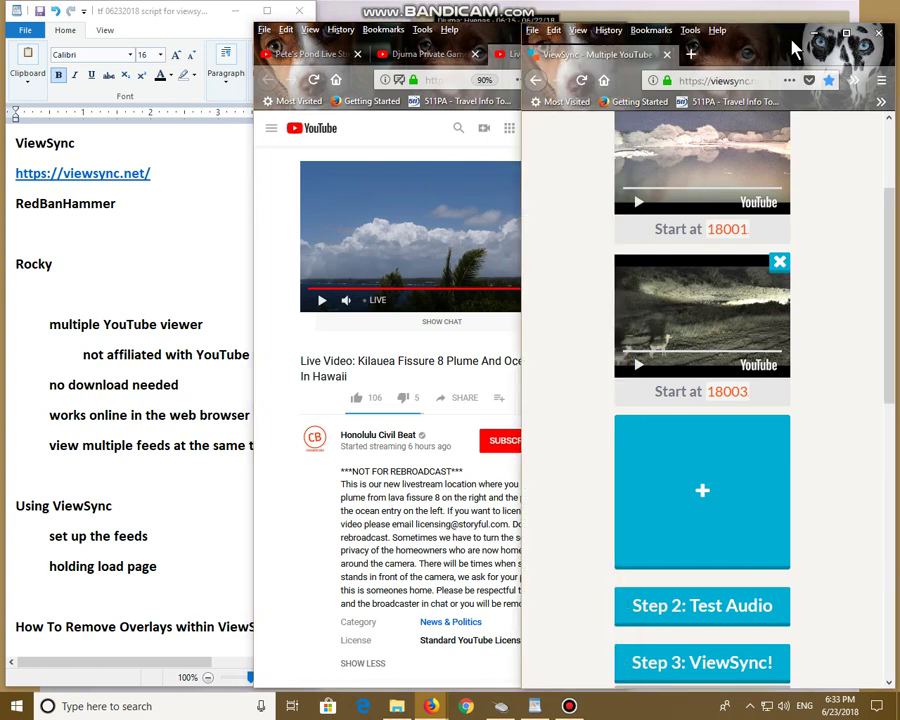
{"action": "left_click", "coordinate": [704, 493]}
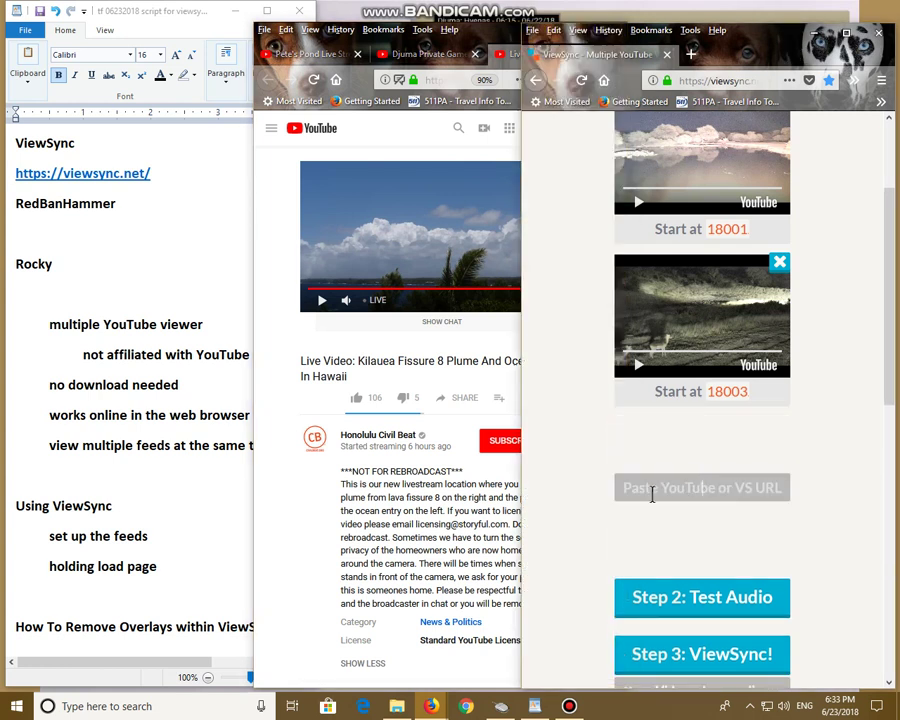
{"action": "right_click", "coordinate": [680, 488]}
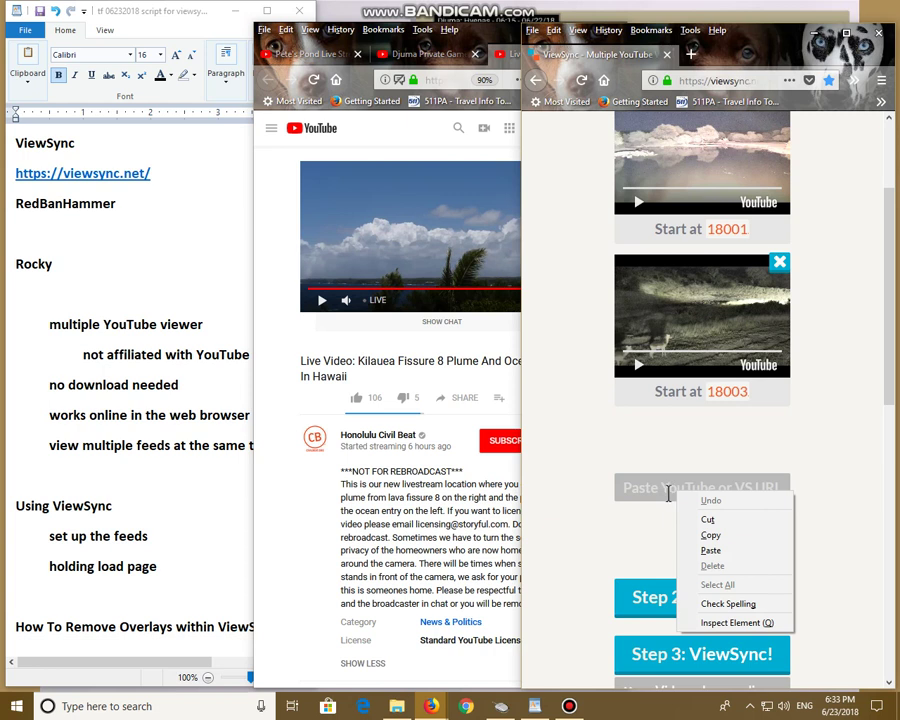
{"action": "left_click", "coordinate": [657, 488]}
{"action": "right_click", "coordinate": [657, 488]}
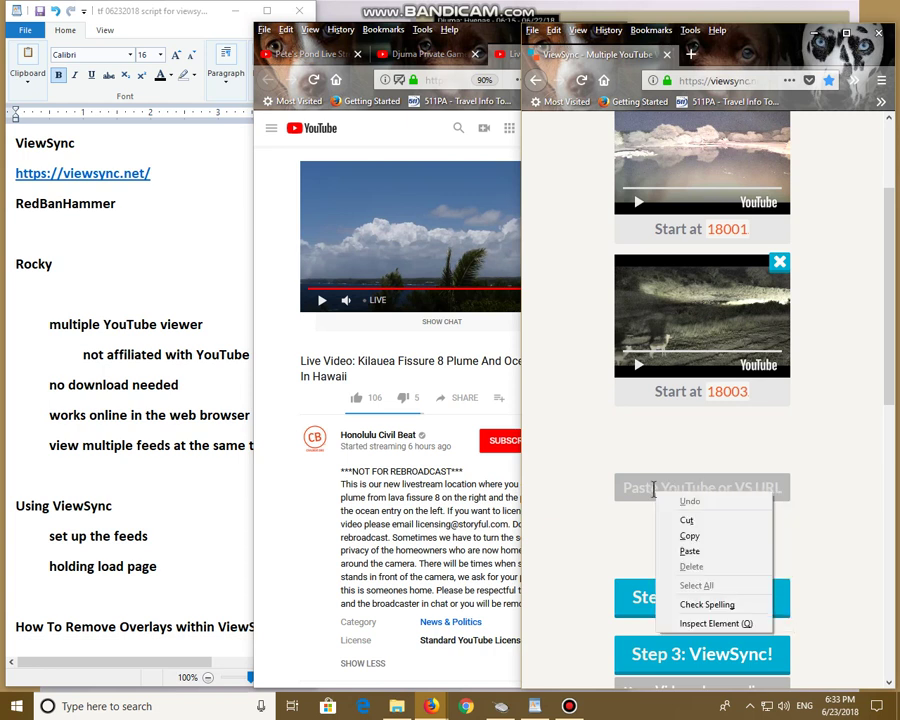
{"action": "left_click", "coordinate": [716, 552]}
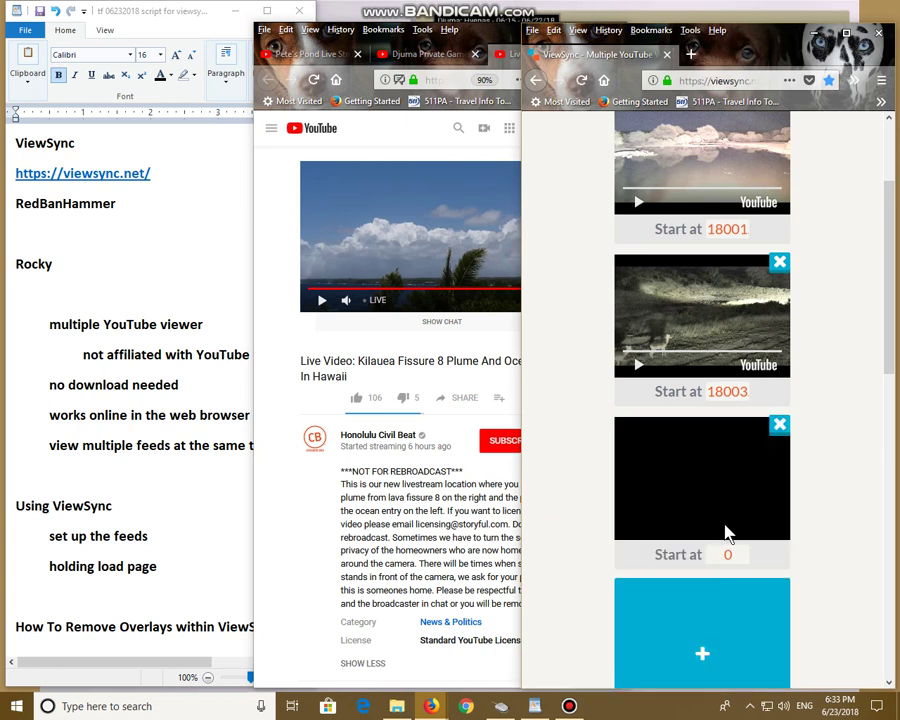
{"action": "scroll", "coordinate": [815, 460], "scroll_direction": "down", "scroll_amount": 4}
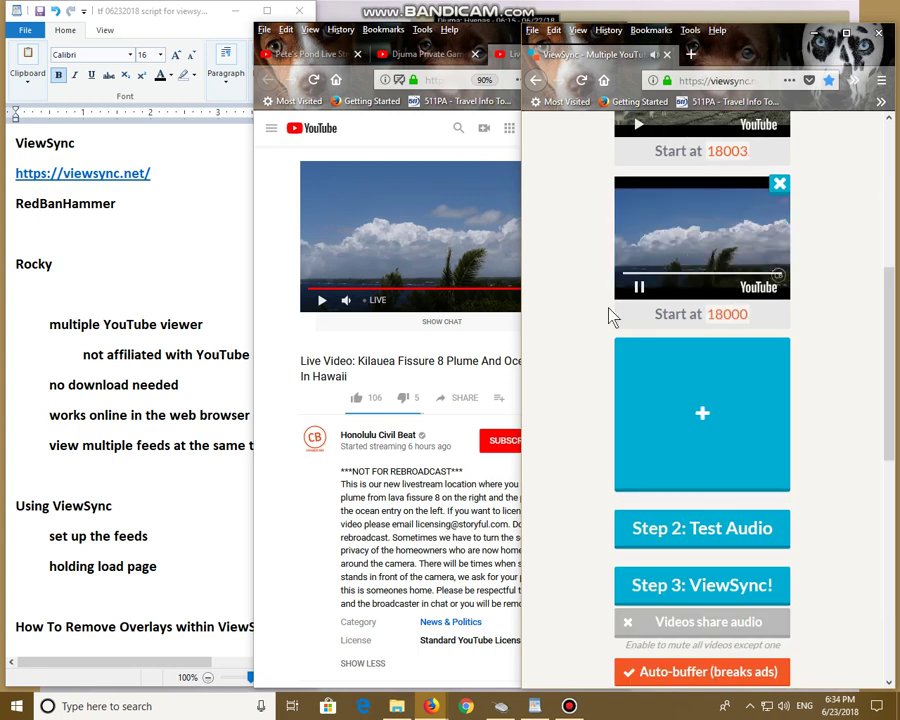
{"action": "left_click", "coordinate": [640, 288]}
- Generate the ViewSync watch link for the three added videos and copy it
{"action": "scroll", "coordinate": [830, 352], "scroll_direction": "down", "scroll_amount": 4}
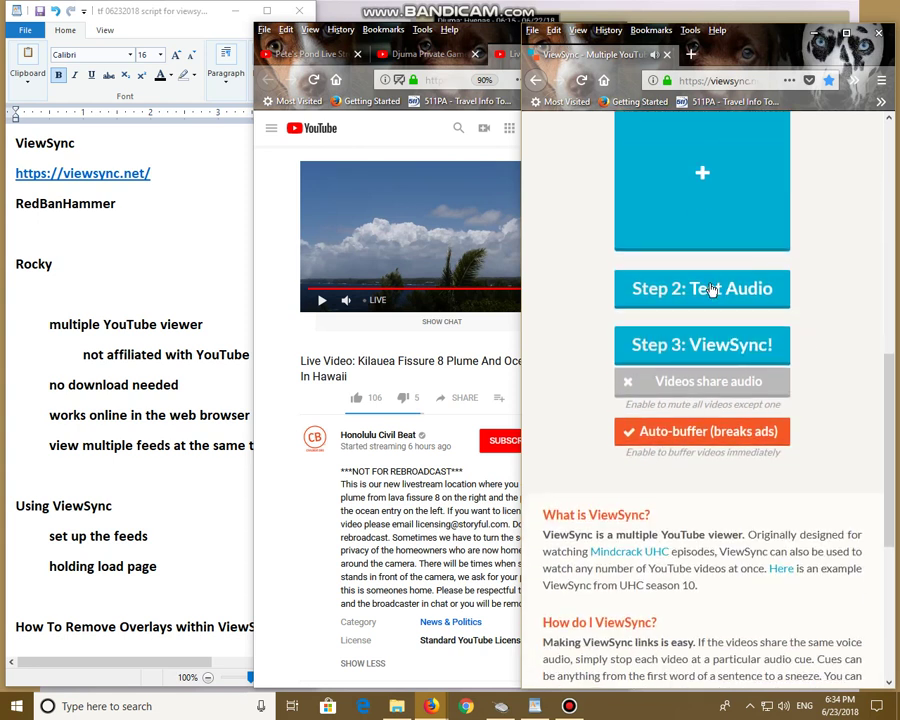
{"action": "scroll", "coordinate": [712, 291], "scroll_direction": "up", "scroll_amount": 4}
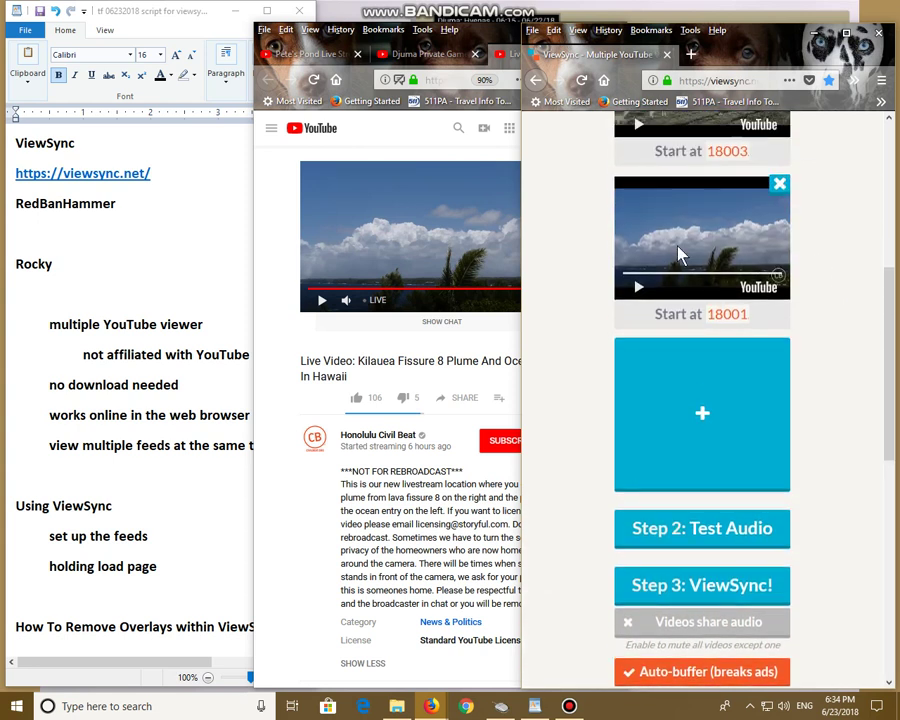
{"action": "scroll", "coordinate": [863, 331], "scroll_direction": "down", "scroll_amount": 3}
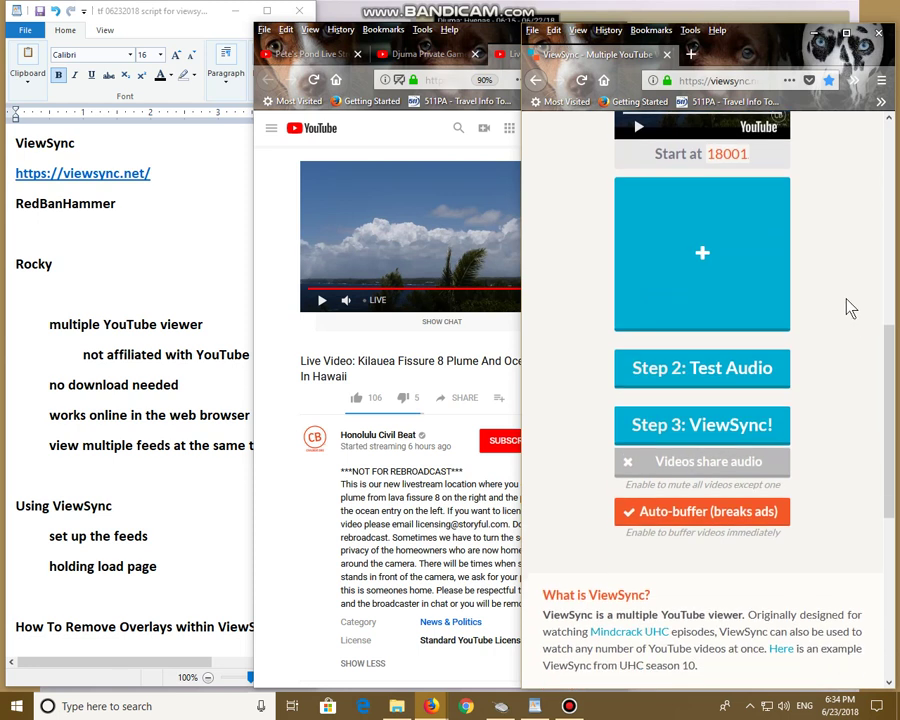
{"action": "left_click", "coordinate": [695, 424]}
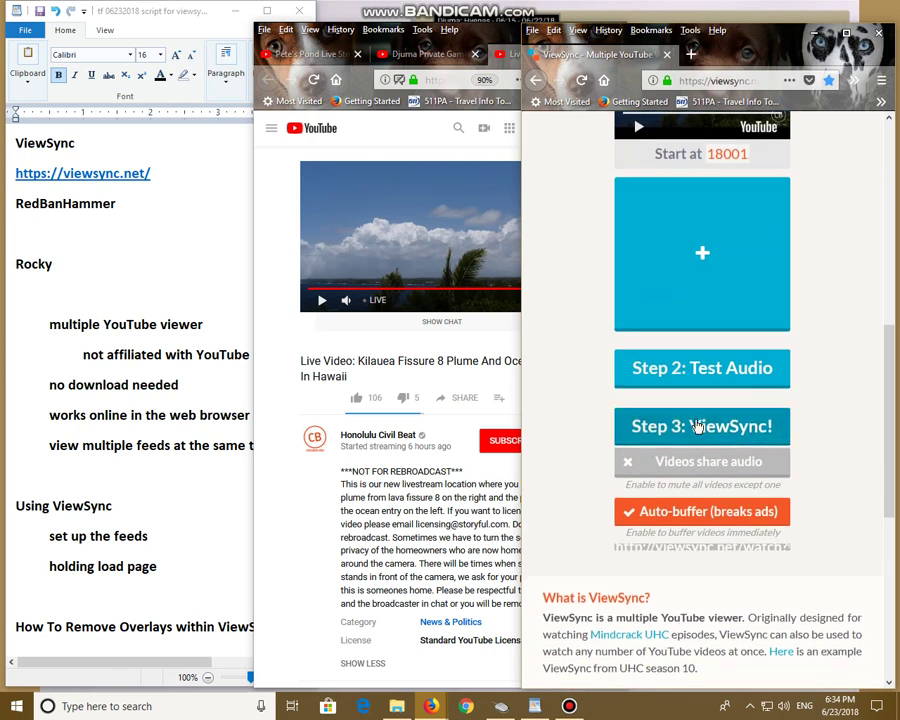
{"action": "scroll", "coordinate": [860, 418], "scroll_direction": "down", "scroll_amount": 4}
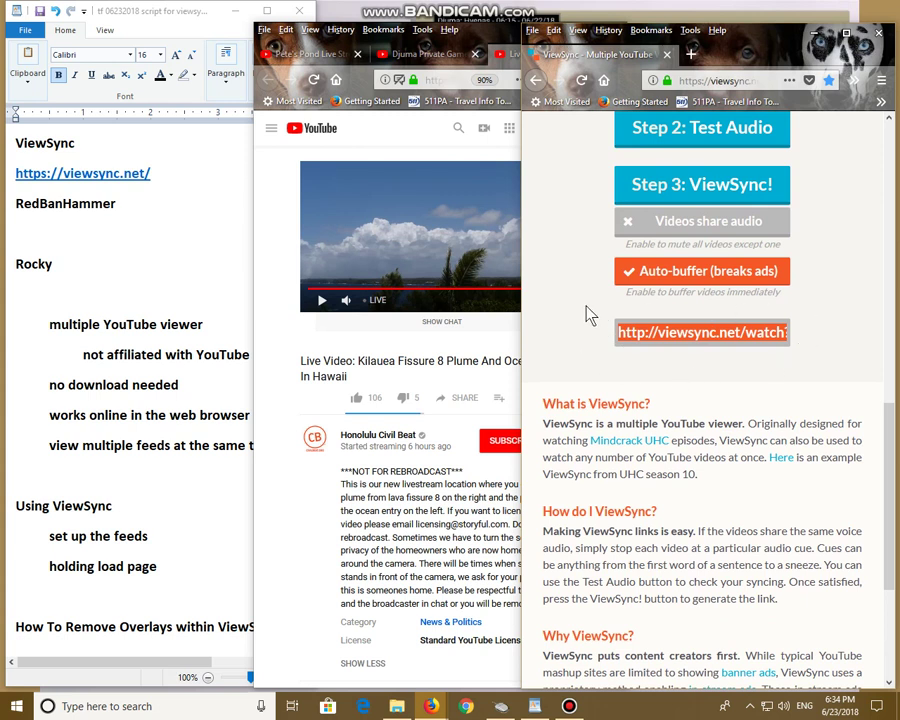
{"action": "right_click", "coordinate": [680, 336]}
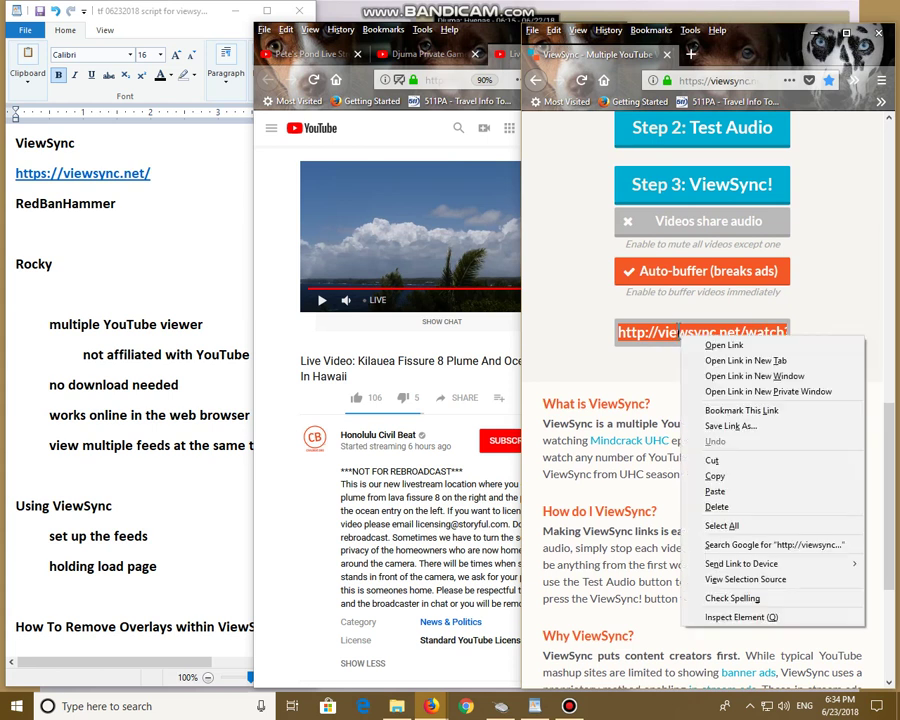
{"action": "left_click", "coordinate": [750, 481]}
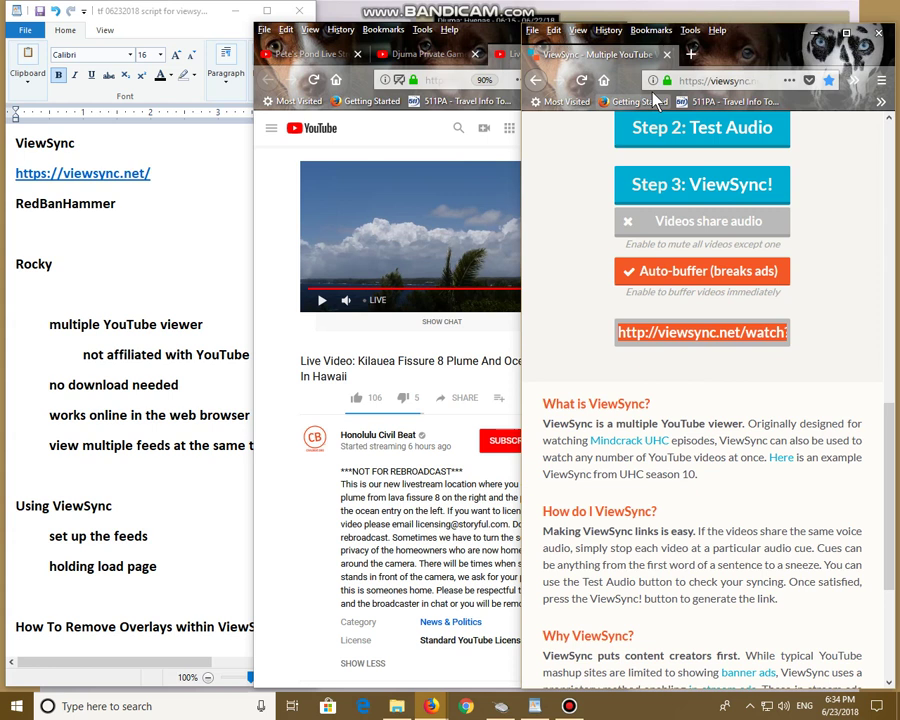
- Load the copied ViewSync watch link in a new browser tab
{"action": "left_click", "coordinate": [690, 54]}
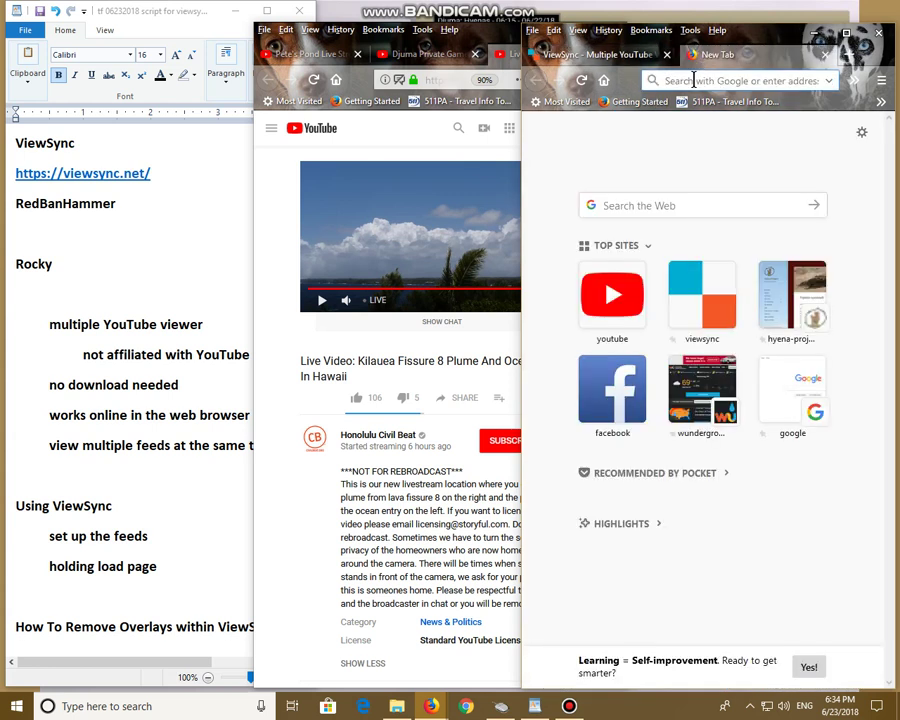
{"action": "right_click", "coordinate": [696, 81]}
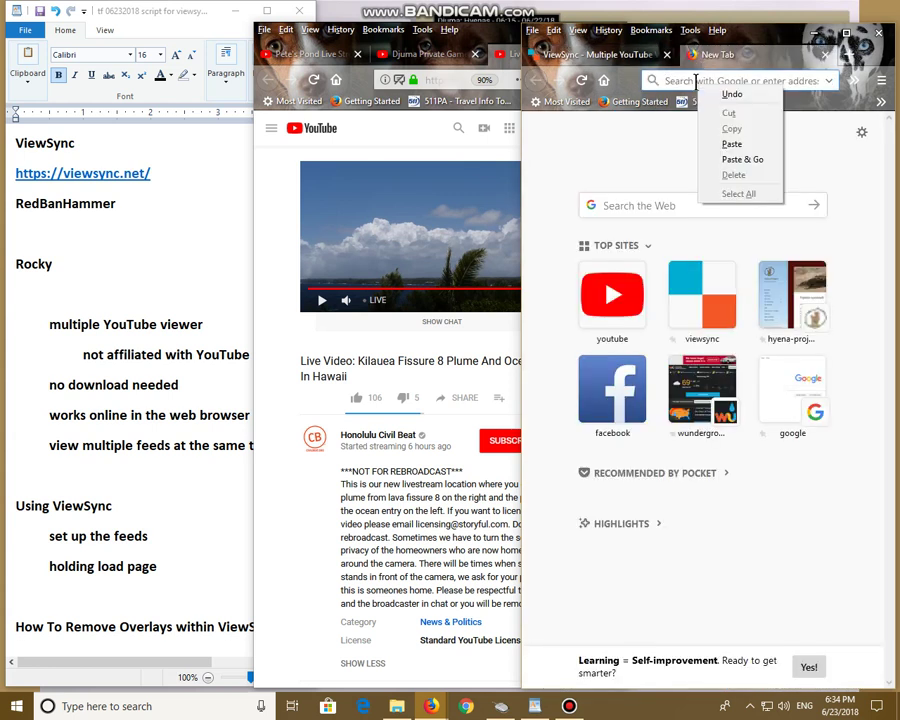
{"action": "left_click", "coordinate": [722, 144]}
{"action": "key", "text": "Return"}
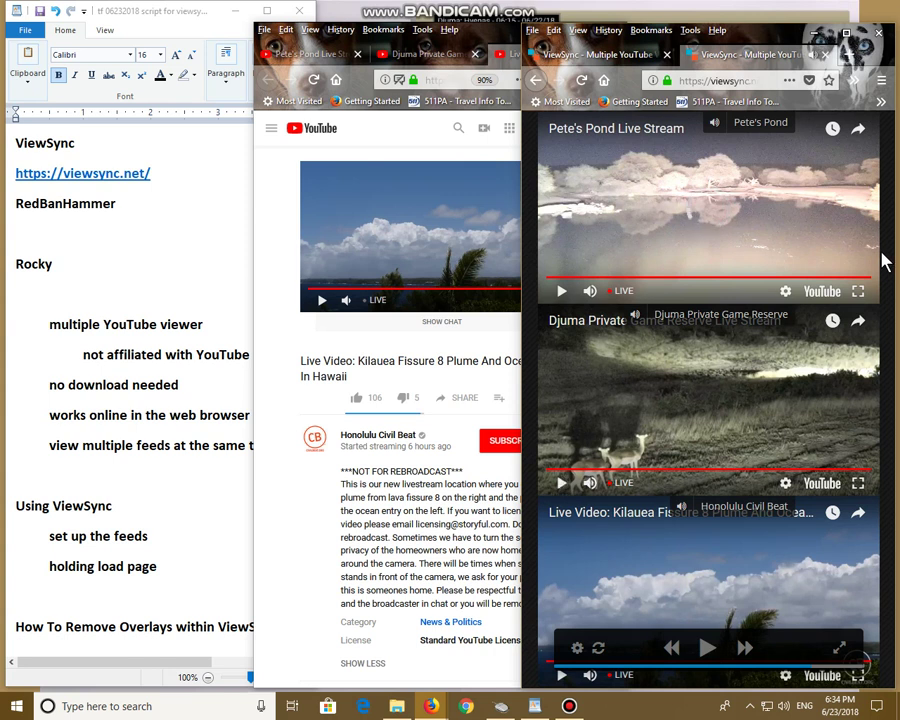
- Start playback of the combined streams, and rewind the Pete's Pond stream before returning it to live
{"action": "left_click", "coordinate": [661, 225]}
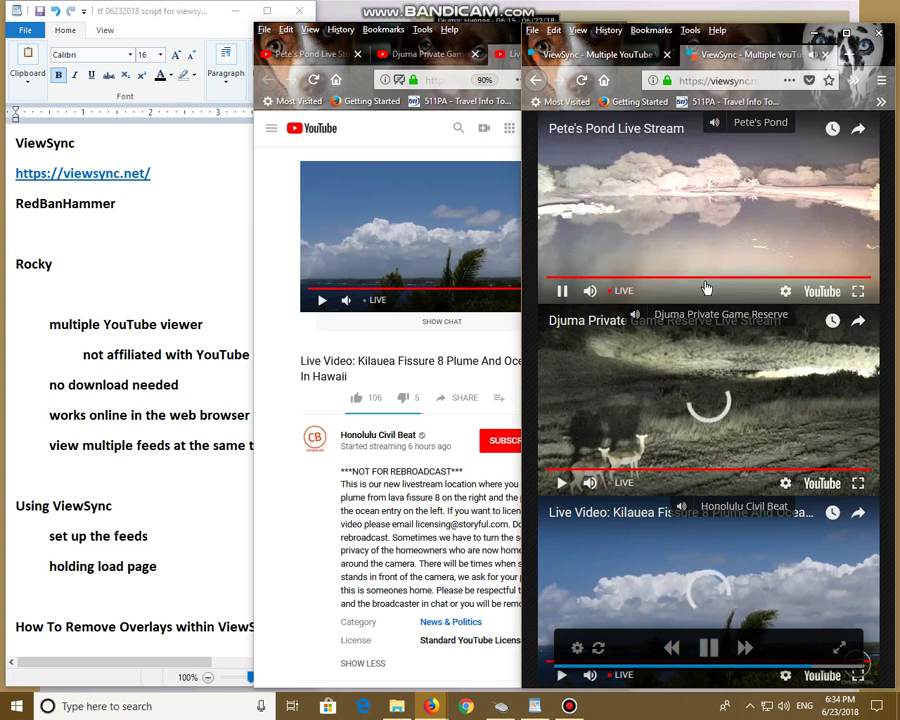
{"action": "left_click", "coordinate": [736, 279]}
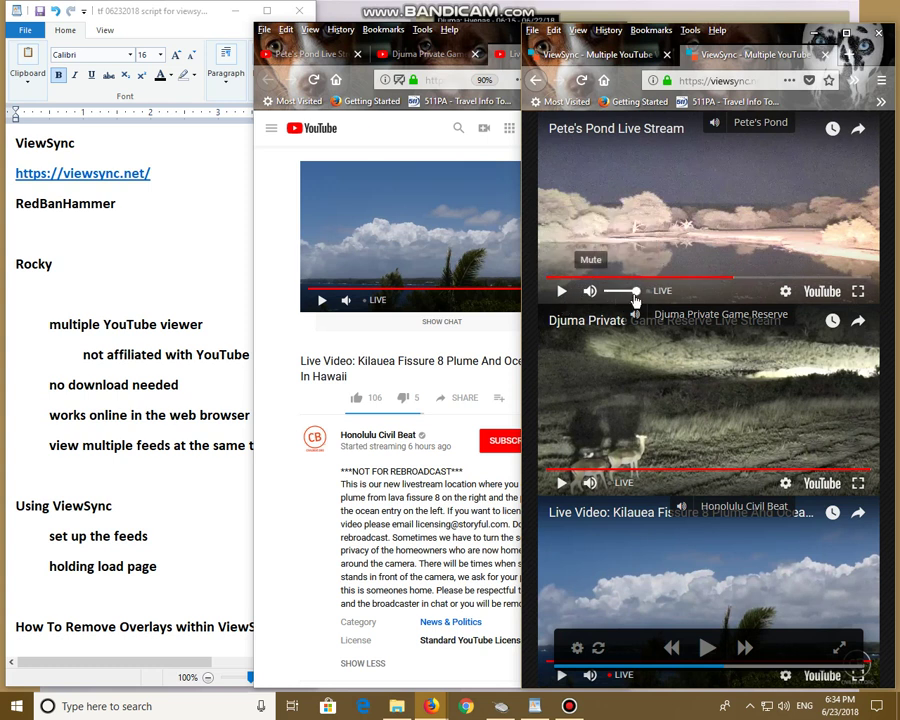
{"action": "left_click", "coordinate": [662, 292]}
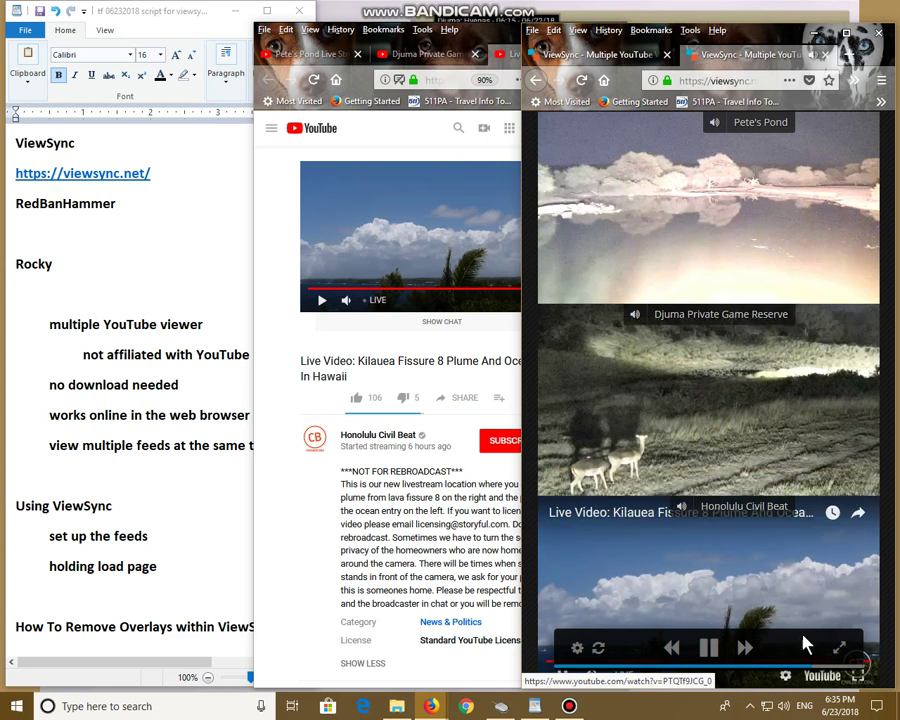
- Mute the Honolulu Civil Beat and Pete's Pond streams, moving the shared playback bar clear of their own controls
{"action": "left_click_drag", "start_coordinate": [806, 645], "coordinate": [789, 268]}
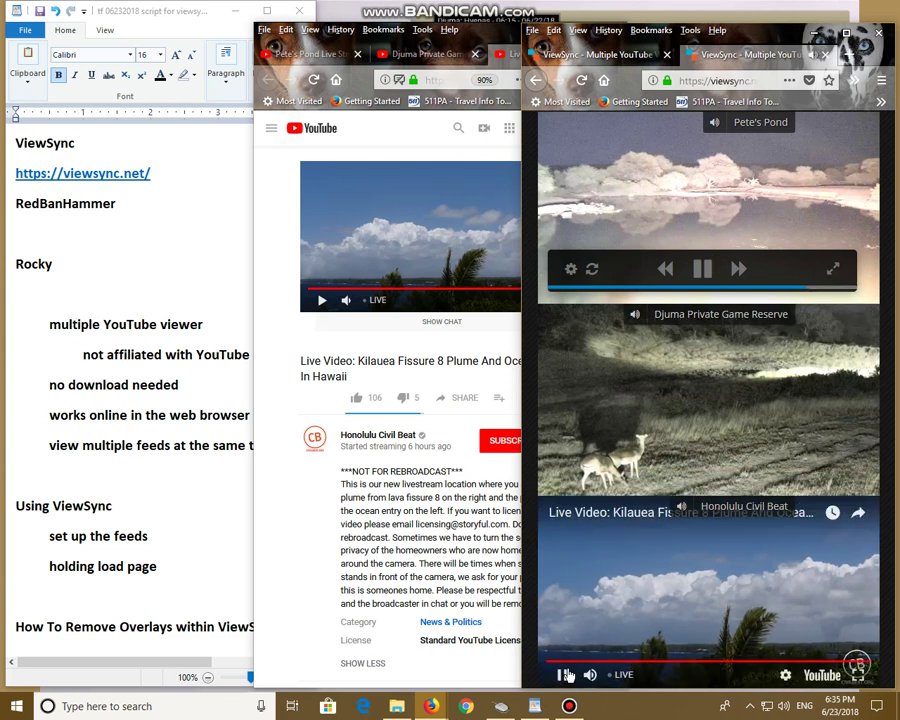
{"action": "left_click", "coordinate": [590, 676]}
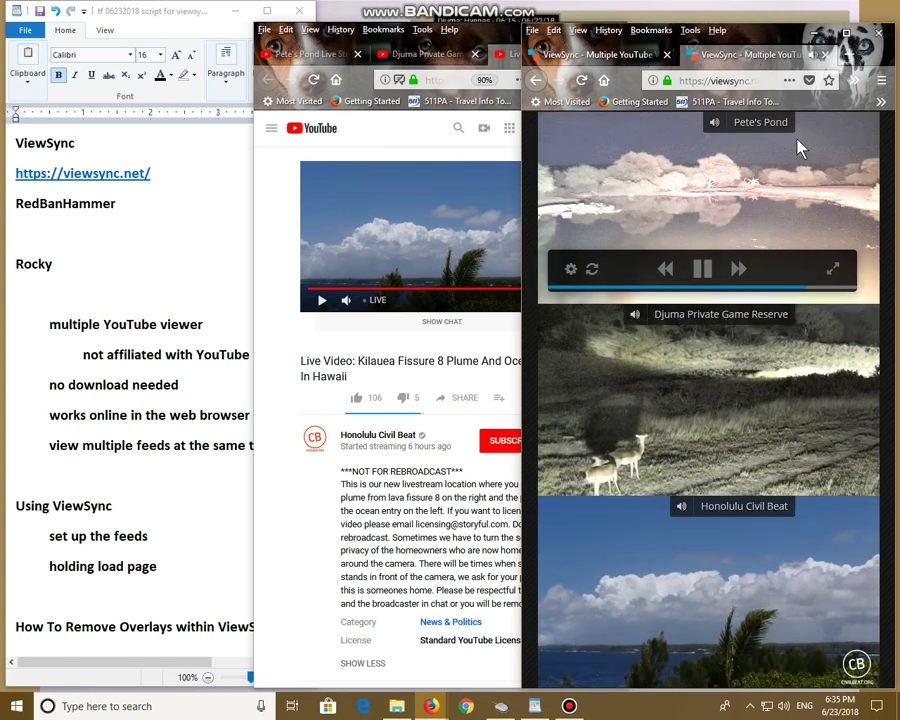
{"action": "left_click", "coordinate": [702, 268]}
{"action": "left_click_drag", "start_coordinate": [780, 298], "coordinate": [790, 440]}
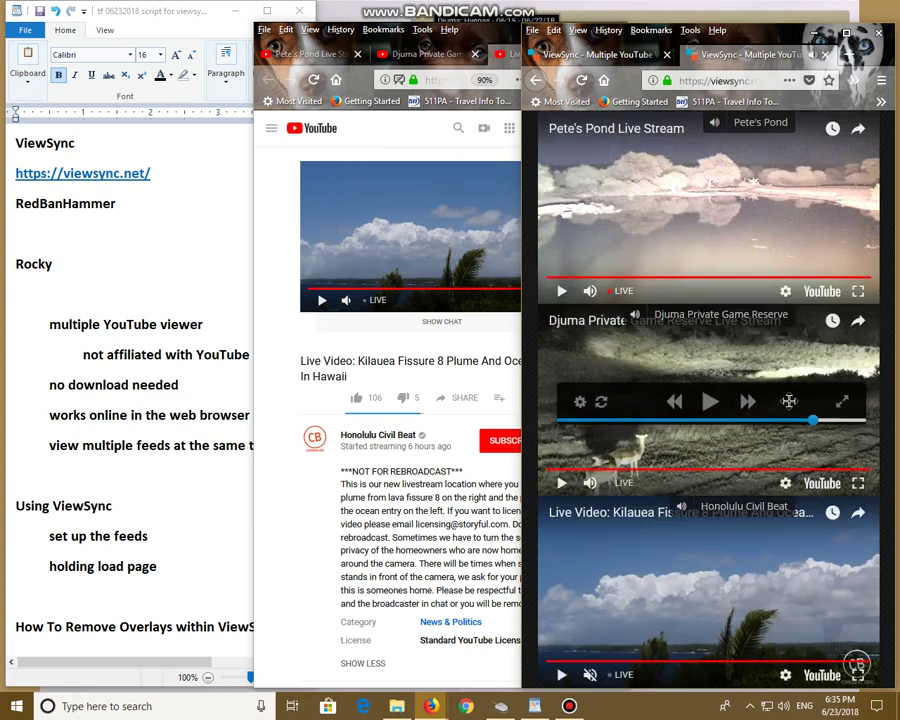
{"action": "left_click", "coordinate": [592, 292]}
{"action": "left_click", "coordinate": [562, 291]}
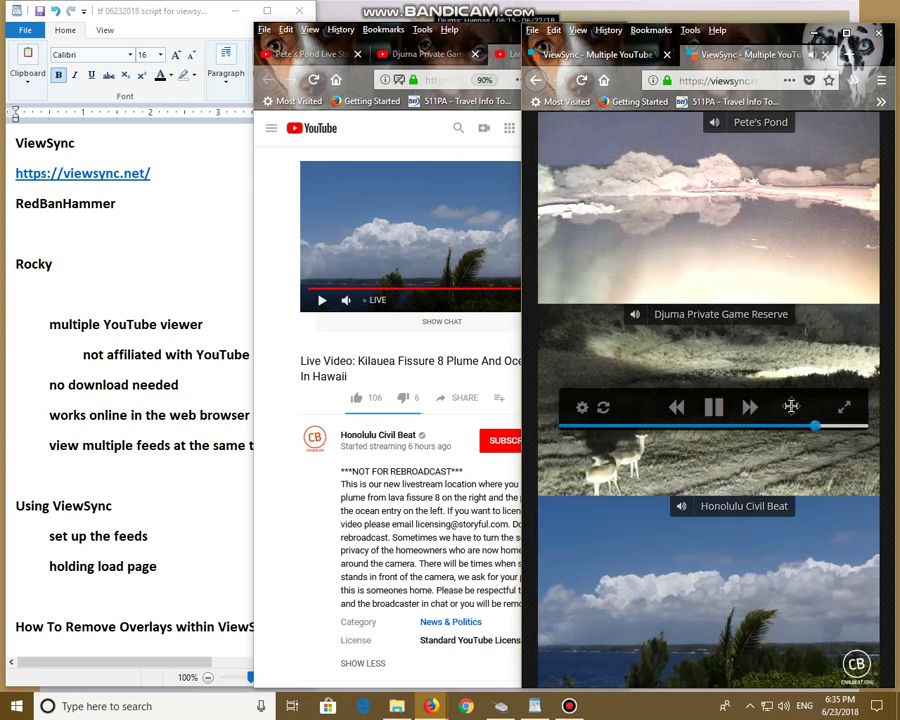
- Move the shared playback bar onto the Honolulu Civil Beat stream and set the Djuma stream to live
{"action": "left_click_drag", "start_coordinate": [792, 407], "coordinate": [808, 632]}
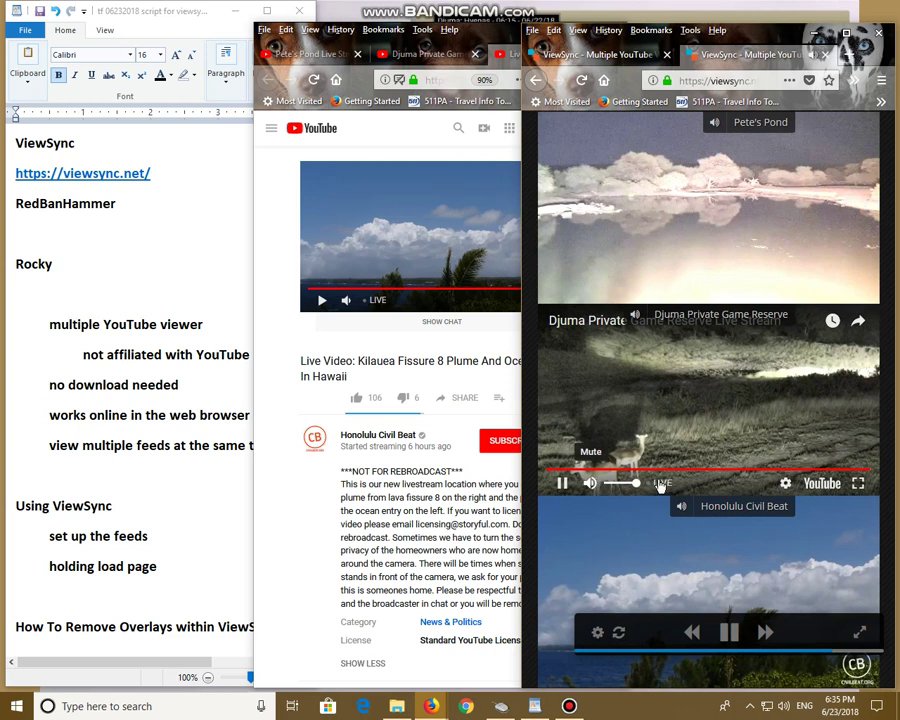
{"action": "left_click", "coordinate": [664, 485]}
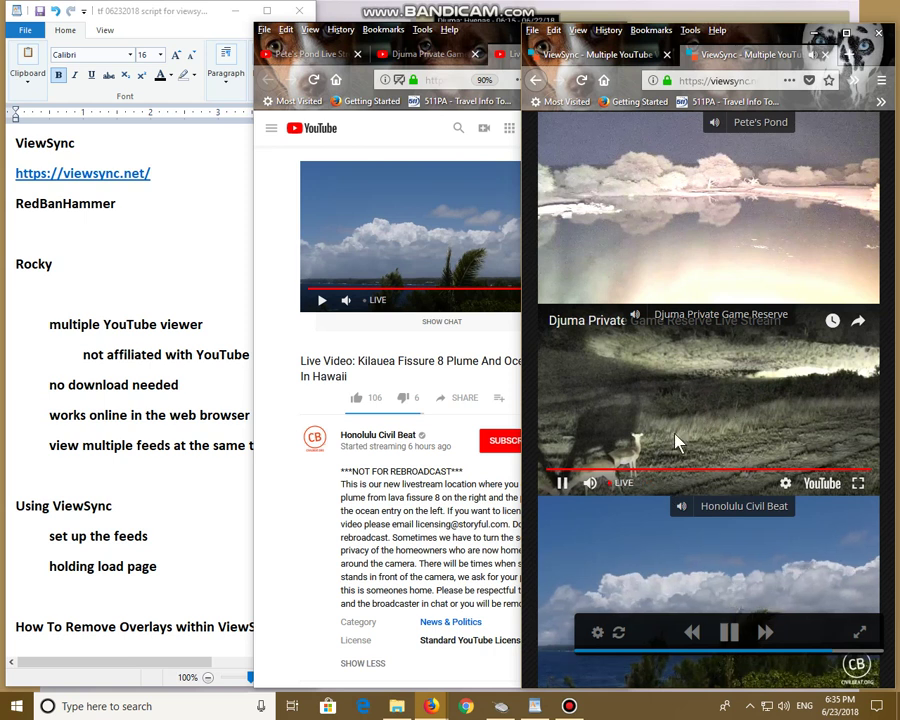
{"action": "mouse_move", "coordinate": [720, 150]}
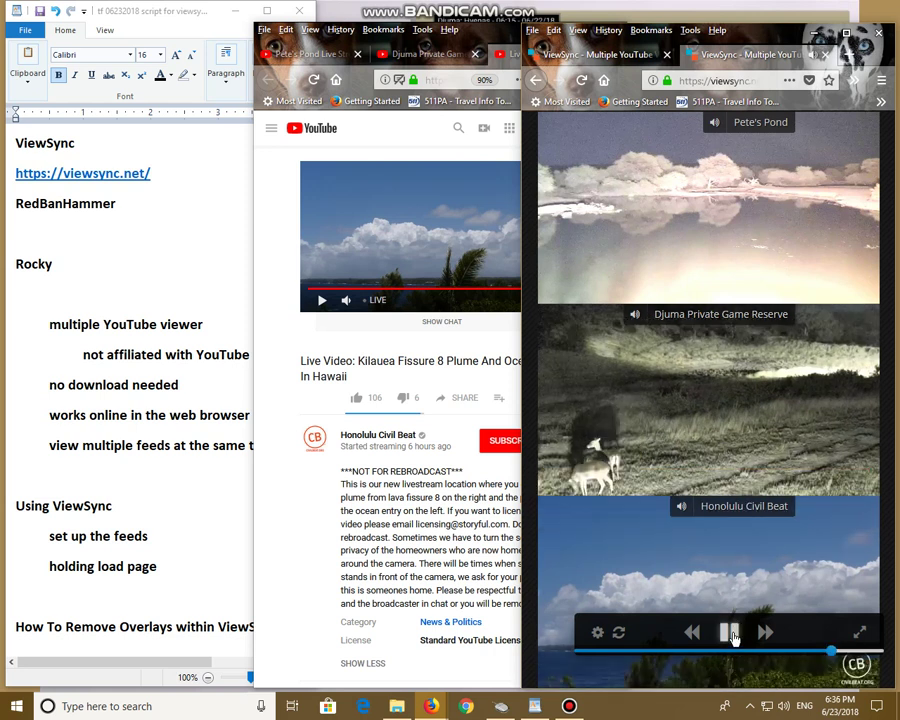
- Pause all three combined streams and close the tab that shows them
{"action": "left_click", "coordinate": [729, 632]}
{"action": "left_click_drag", "start_coordinate": [805, 642], "coordinate": [783, 556]}
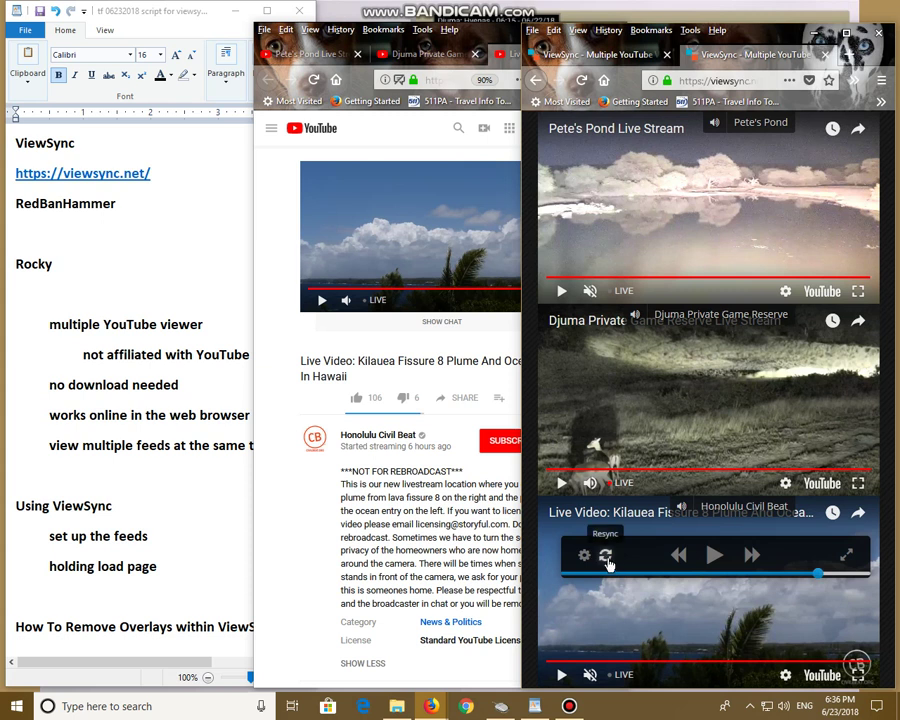
{"action": "left_click", "coordinate": [826, 56]}
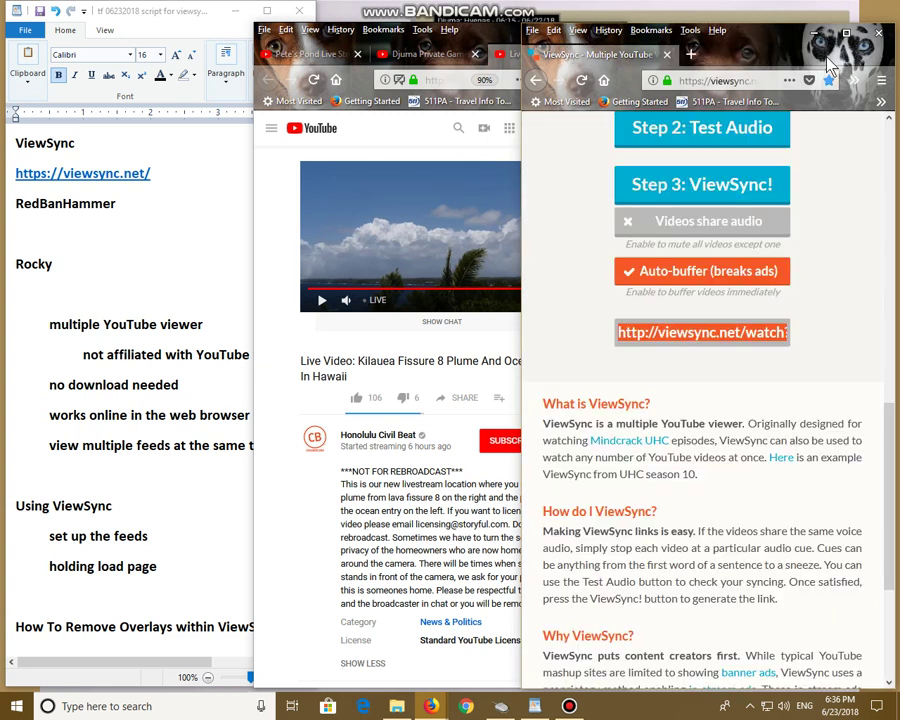
- Review the three added videos on the ViewSync setup page and copy the generated watch link again
{"action": "scroll", "coordinate": [868, 300], "scroll_direction": "up", "scroll_amount": 10}
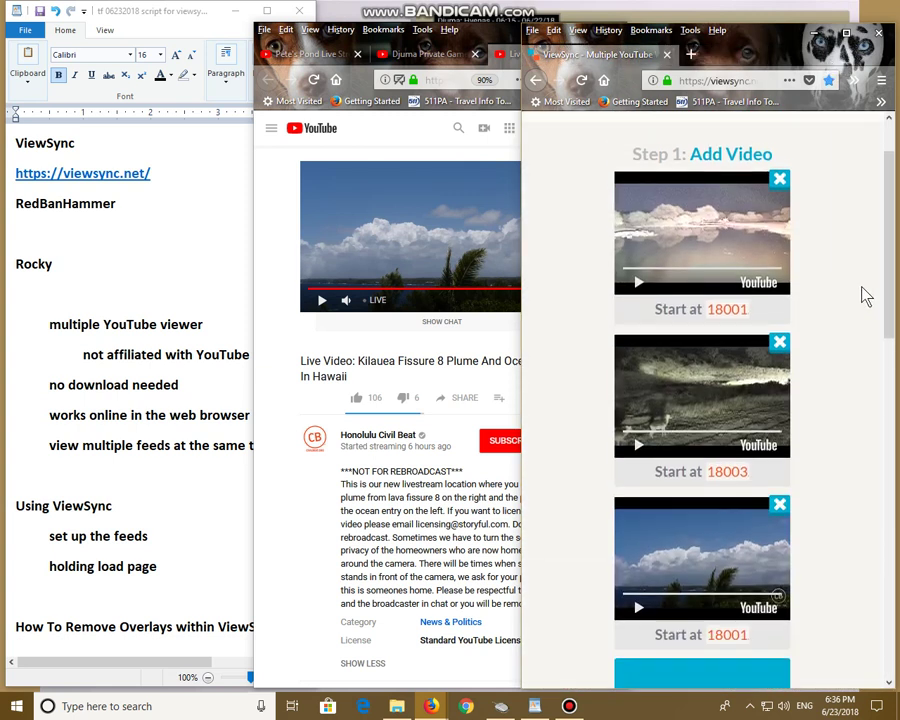
{"action": "scroll", "coordinate": [806, 420], "scroll_direction": "down", "scroll_amount": 3}
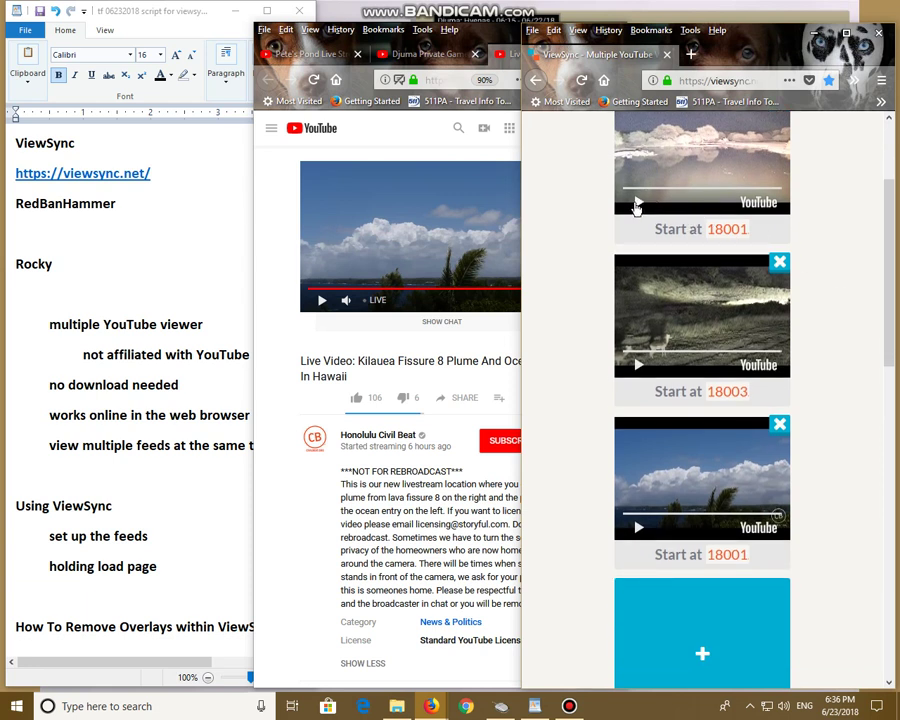
{"action": "scroll", "coordinate": [856, 375], "scroll_direction": "down", "scroll_amount": 2}
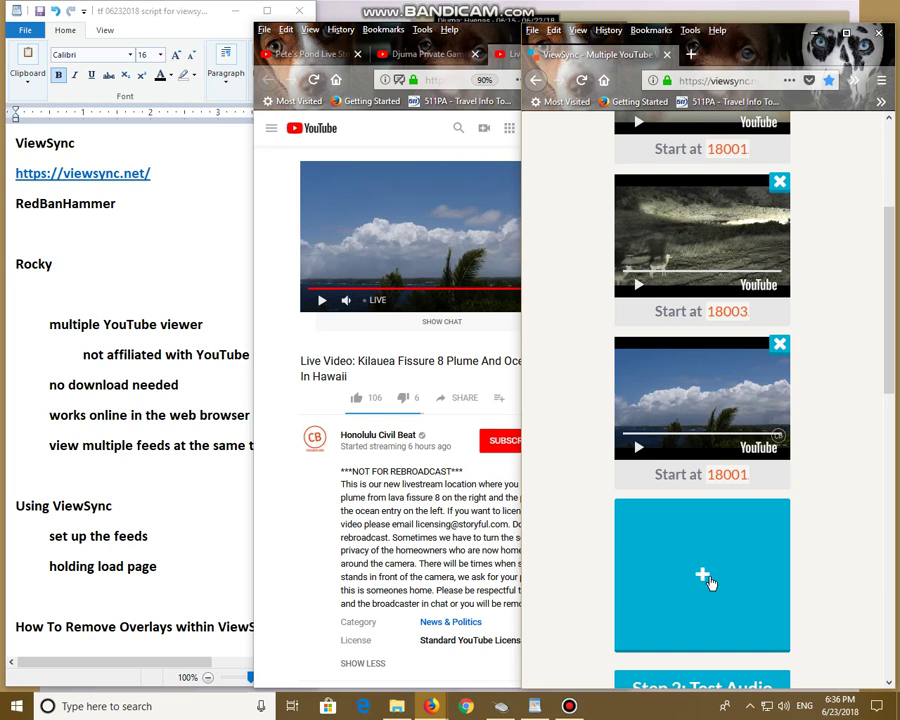
{"action": "scroll", "coordinate": [812, 470], "scroll_direction": "up", "scroll_amount": 3}
{"action": "scroll", "coordinate": [815, 460], "scroll_direction": "down", "scroll_amount": 5}
{"action": "scroll", "coordinate": [815, 460], "scroll_direction": "down", "scroll_amount": 3}
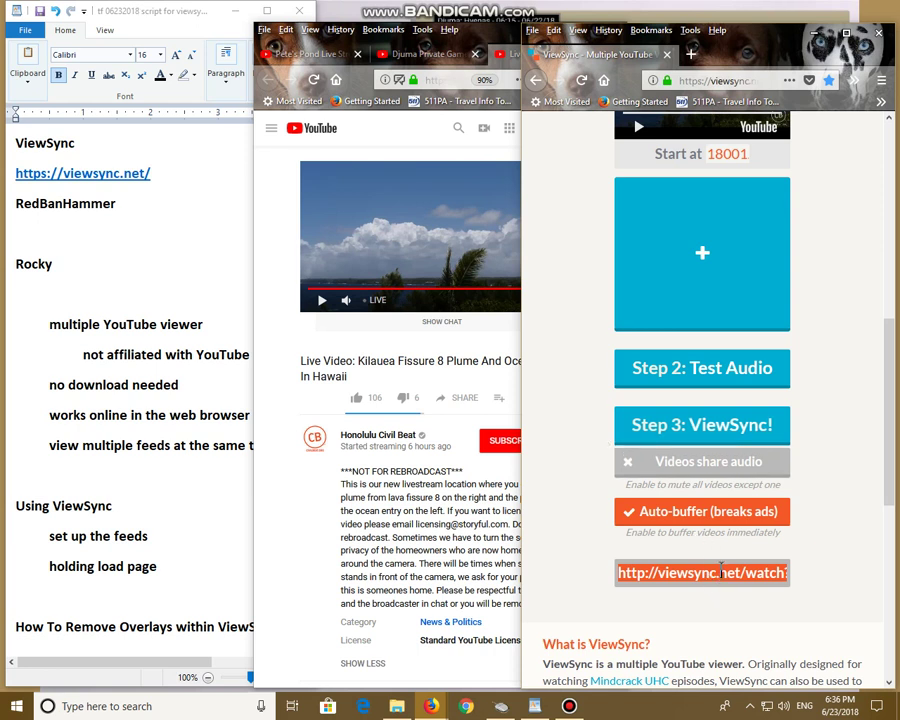
{"action": "scroll", "coordinate": [856, 516], "scroll_direction": "down", "scroll_amount": 3}
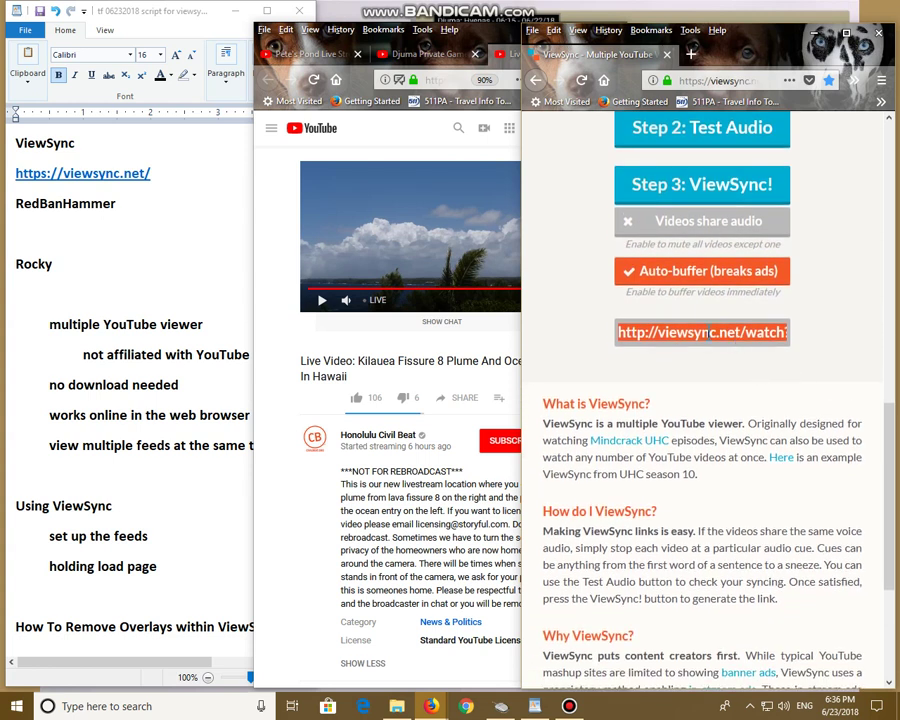
{"action": "right_click", "coordinate": [706, 334]}
{"action": "left_click", "coordinate": [780, 483]}
- Switch to the WordPad script, widen its window and paste the watch link on a new line below "&chromeless=true"
{"action": "left_click", "coordinate": [185, 255]}
{"action": "scroll", "coordinate": [190, 260], "scroll_direction": "down", "scroll_amount": 2}
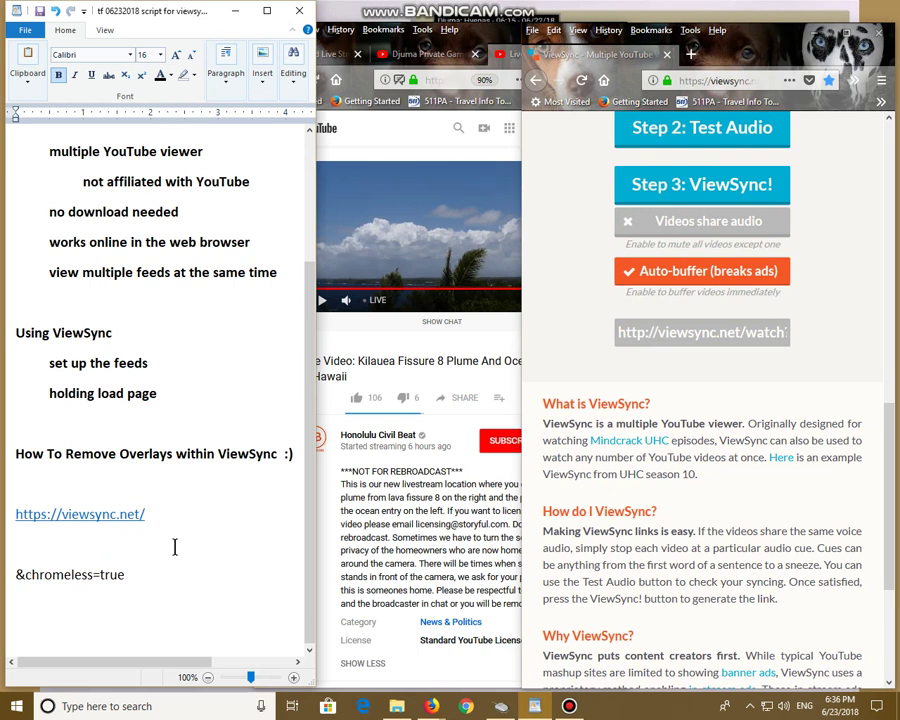
{"action": "left_click", "coordinate": [210, 574]}
{"action": "key", "text": "Return"}
{"action": "key", "text": "Return"}
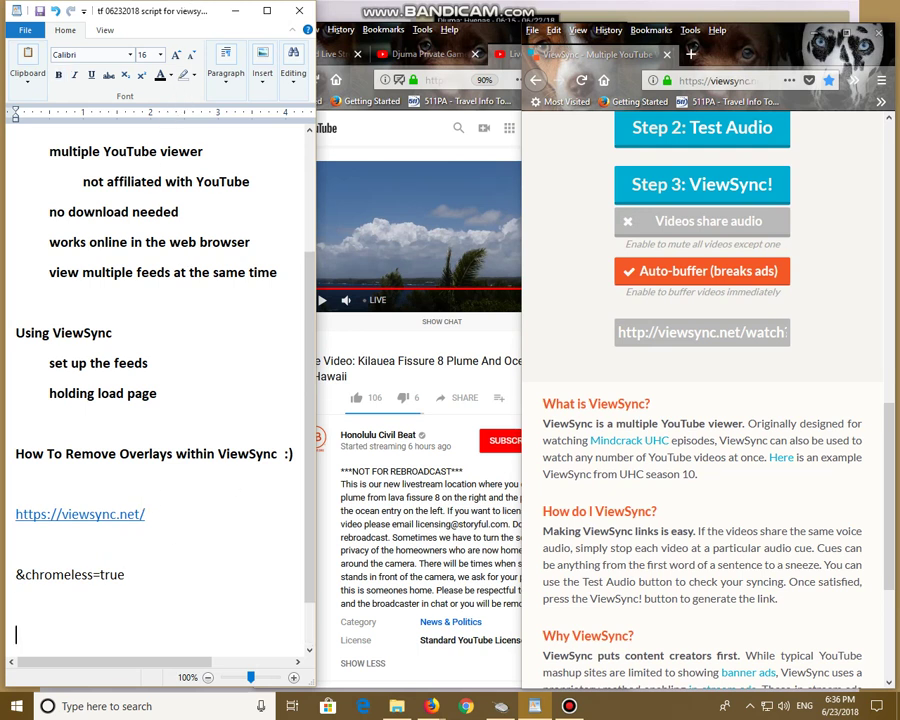
{"action": "scroll", "coordinate": [200, 575], "scroll_direction": "down", "scroll_amount": 1}
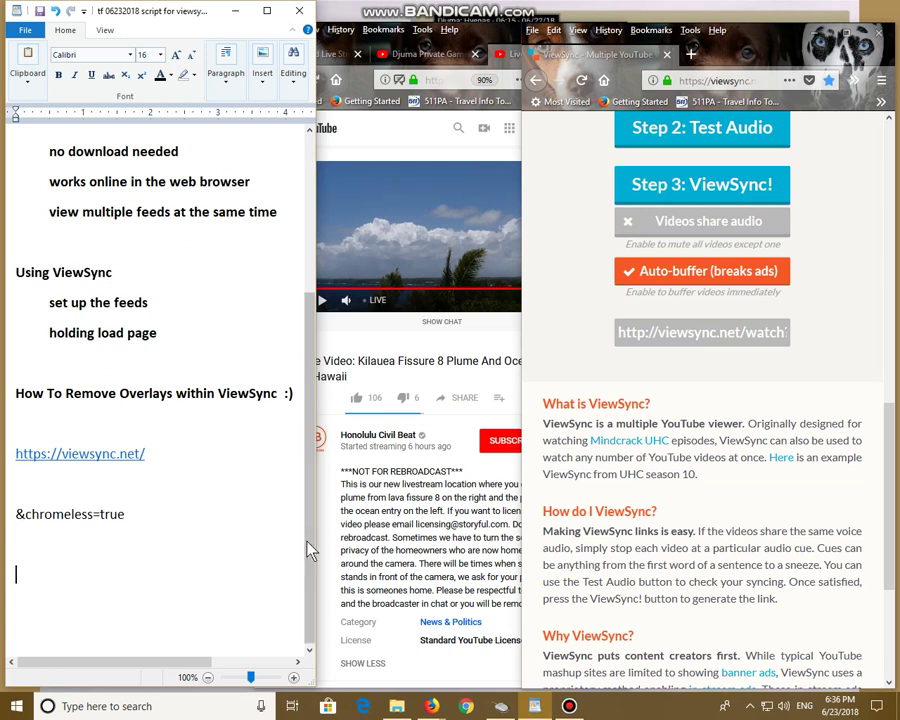
{"action": "left_click_drag", "start_coordinate": [313, 545], "coordinate": [640, 545]}
{"action": "right_click", "coordinate": [152, 578]}
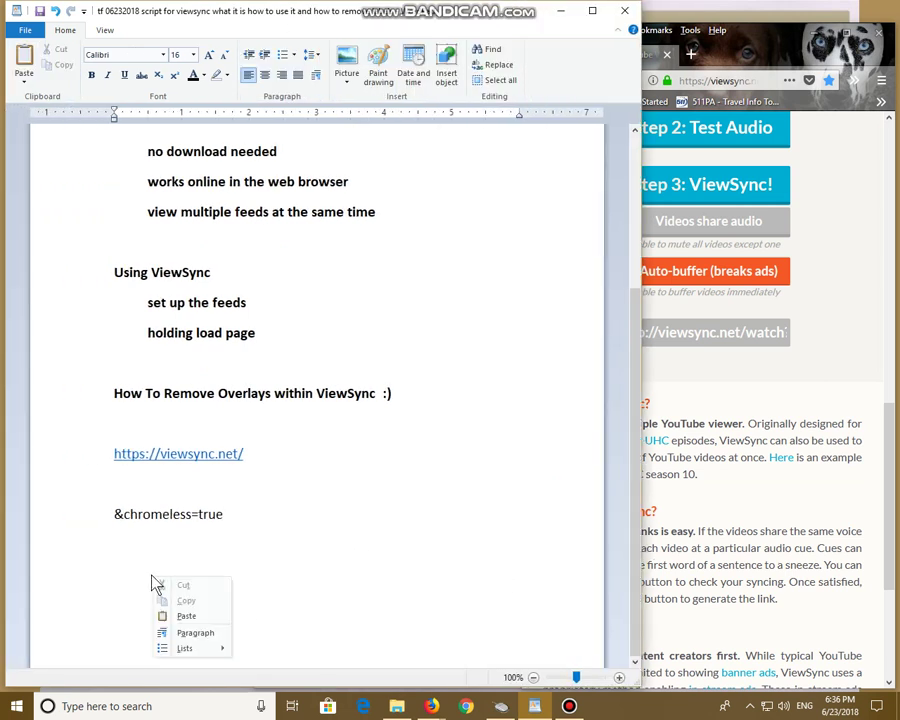
{"action": "left_click", "coordinate": [184, 617]}
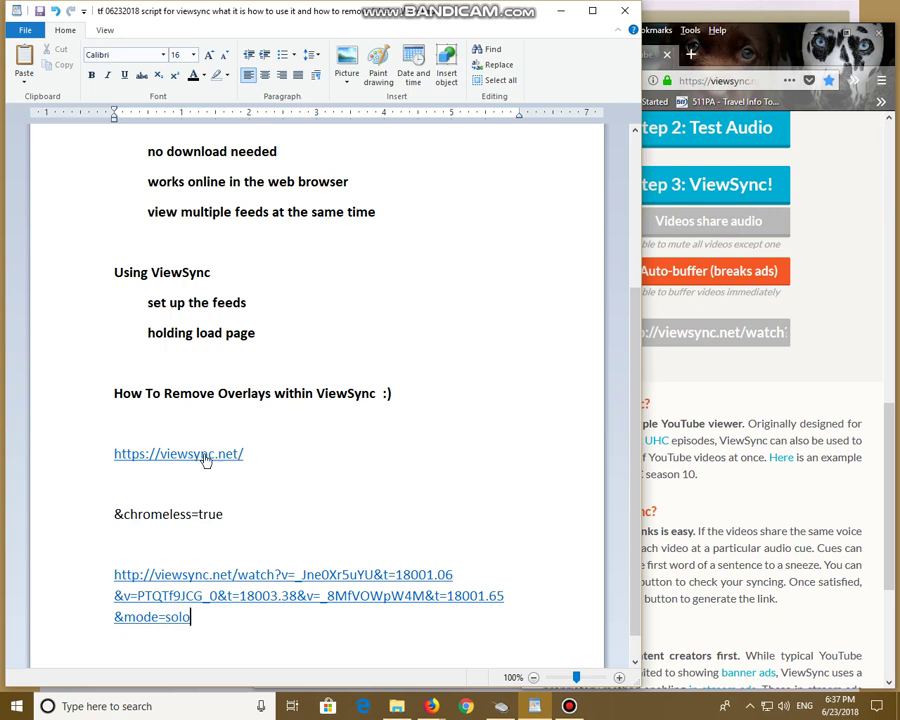
- Copy "&chromeless=true" in the script and append it to the end of the pasted watch link, after "&mode=solo"
{"action": "left_click_drag", "start_coordinate": [224, 514], "coordinate": [114, 509]}
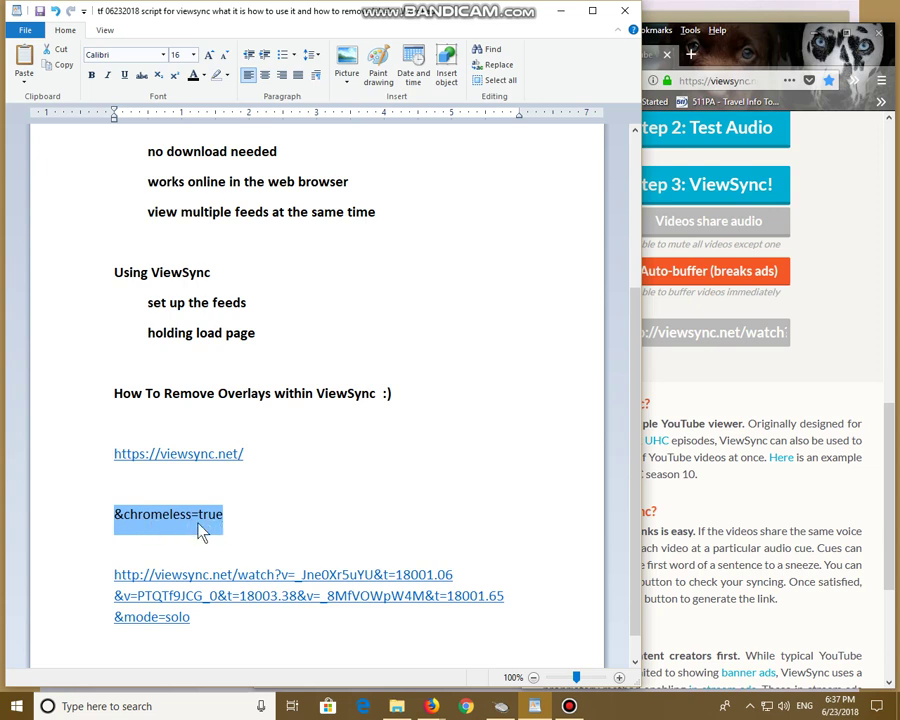
{"action": "right_click", "coordinate": [140, 530]}
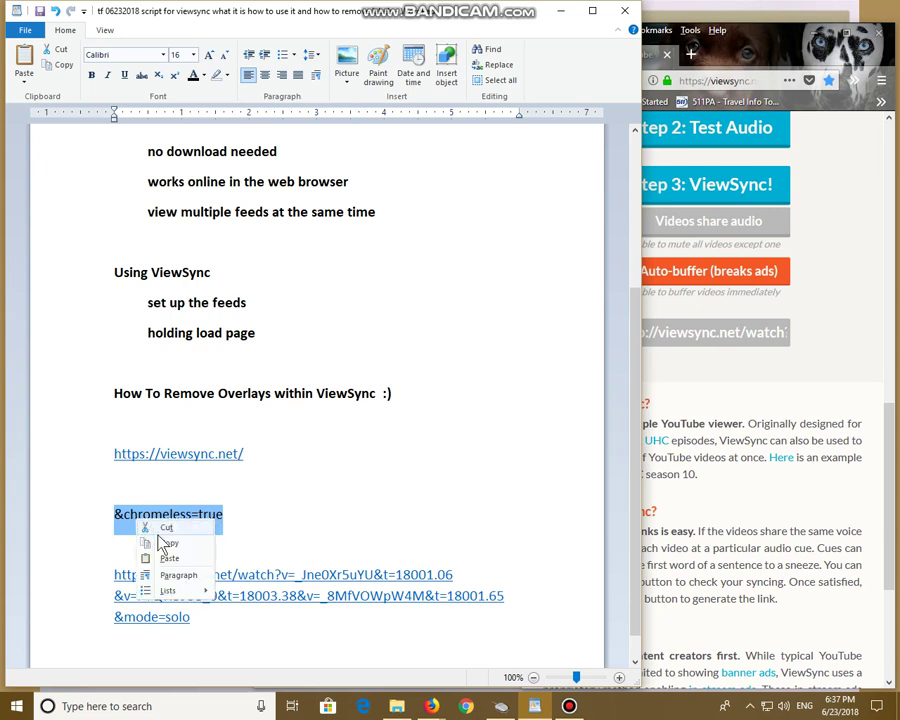
{"action": "left_click", "coordinate": [165, 545]}
{"action": "left_click", "coordinate": [202, 622]}
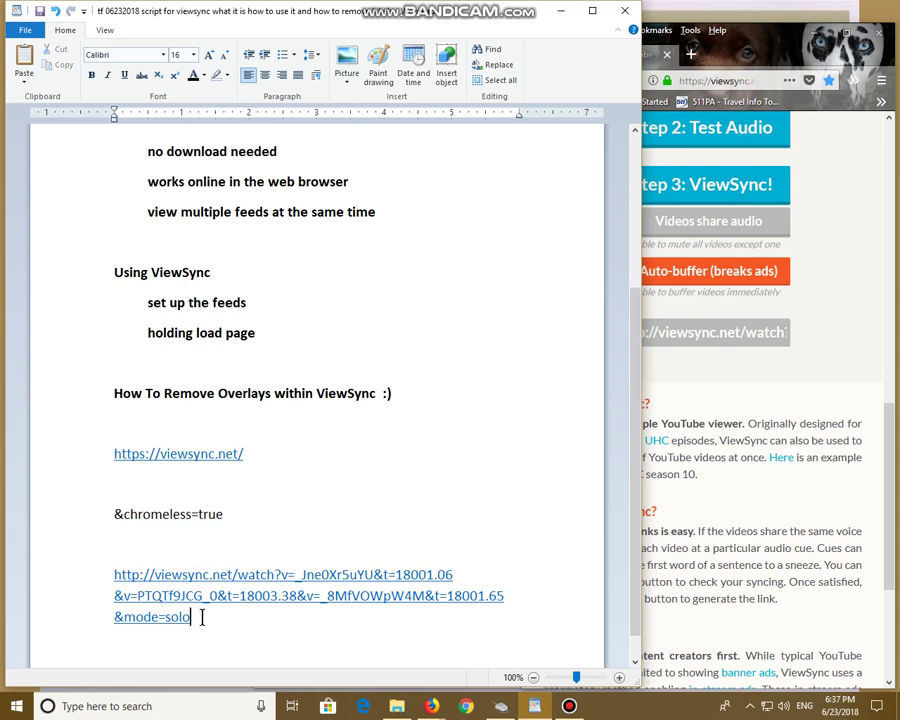
{"action": "key", "text": "ctrl+v"}
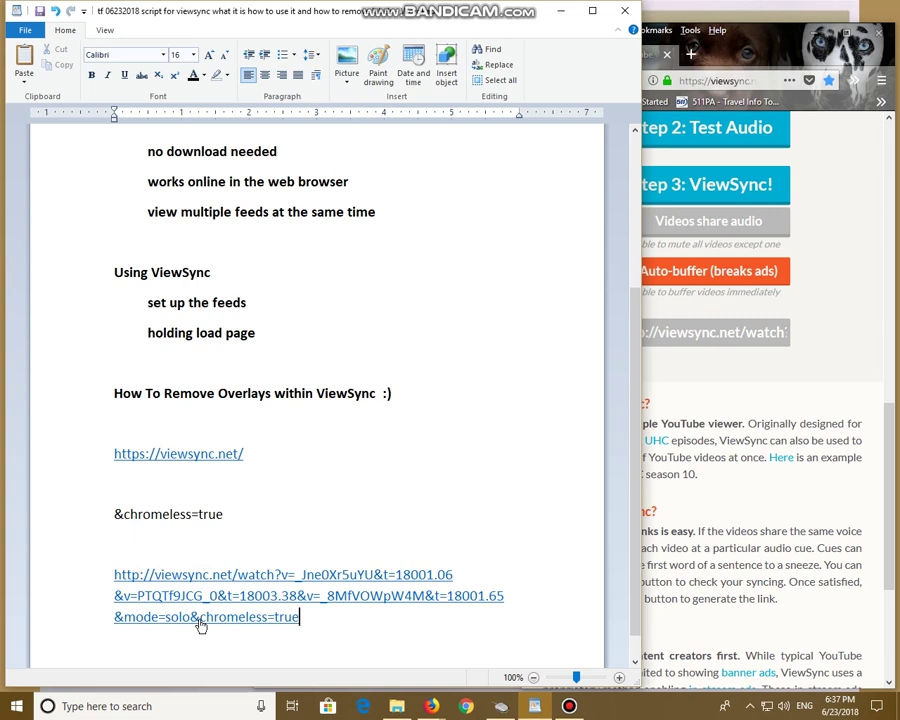
- Copy the complete watch link ending in "&chromeless=true" from the script
{"action": "left_click_drag", "start_coordinate": [309, 617], "coordinate": [100, 578]}
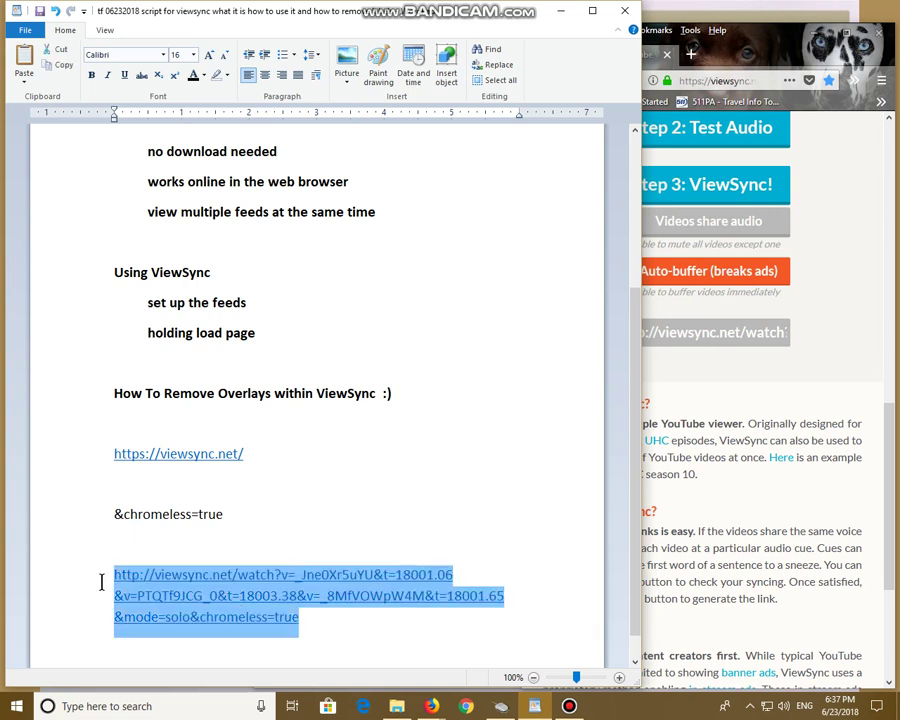
{"action": "right_click", "coordinate": [293, 581]}
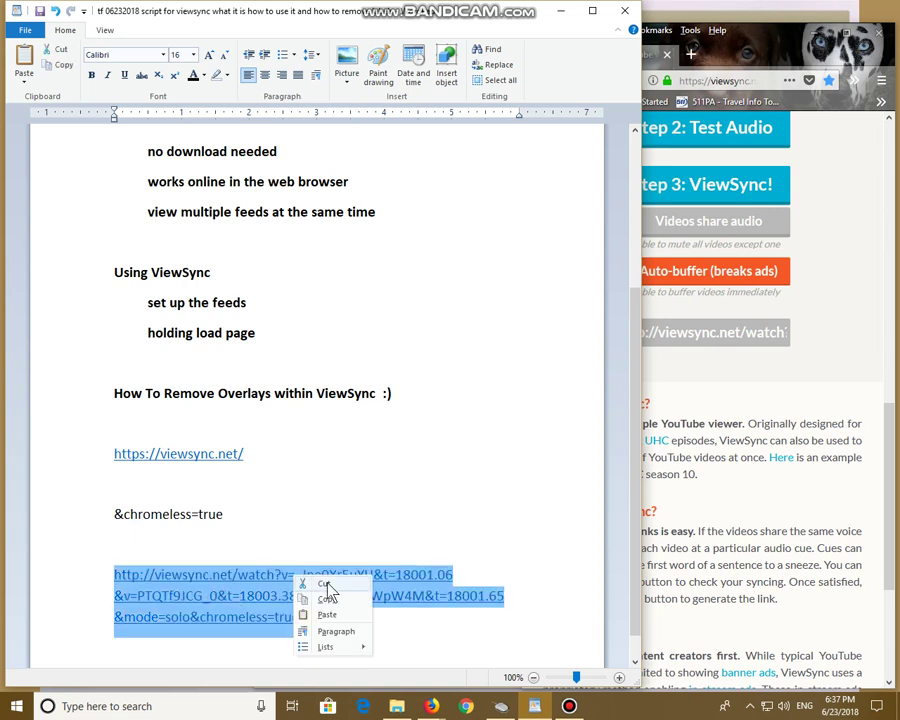
{"action": "left_click", "coordinate": [335, 605]}
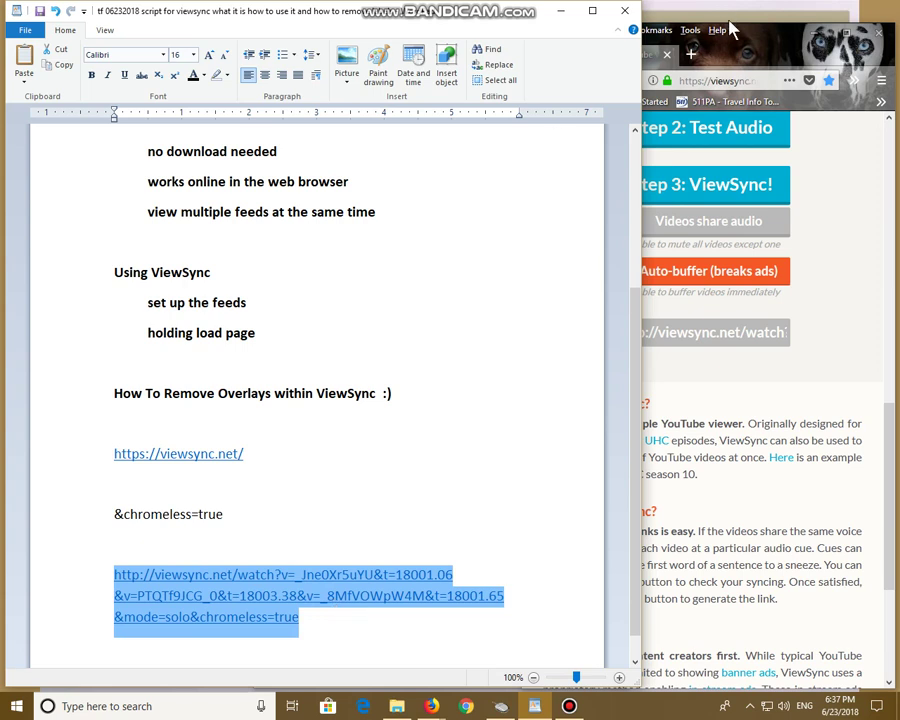
- Switch to the Firefox window with ViewSync and open the copied watch link ending in "&chromeless=true" in a new tab
{"action": "left_click", "coordinate": [660, 22]}
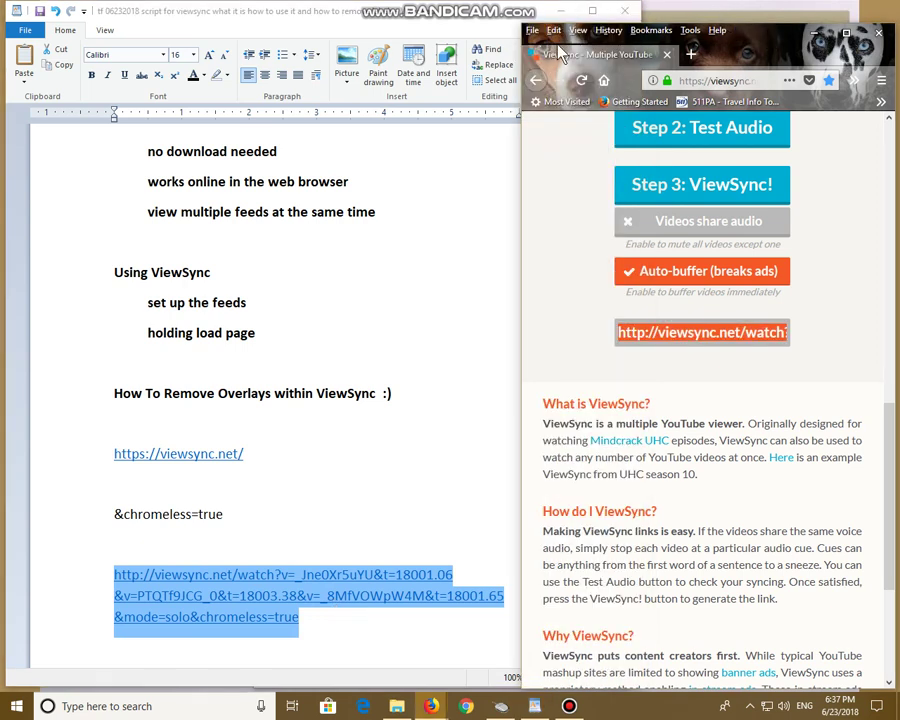
{"action": "left_click", "coordinate": [690, 54]}
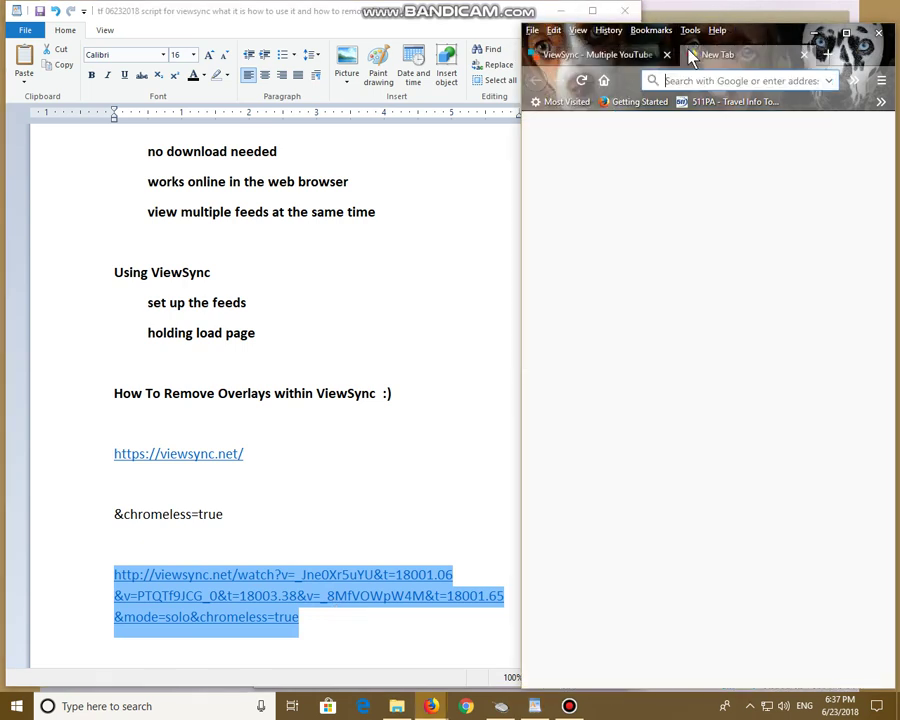
{"action": "right_click", "coordinate": [748, 84]}
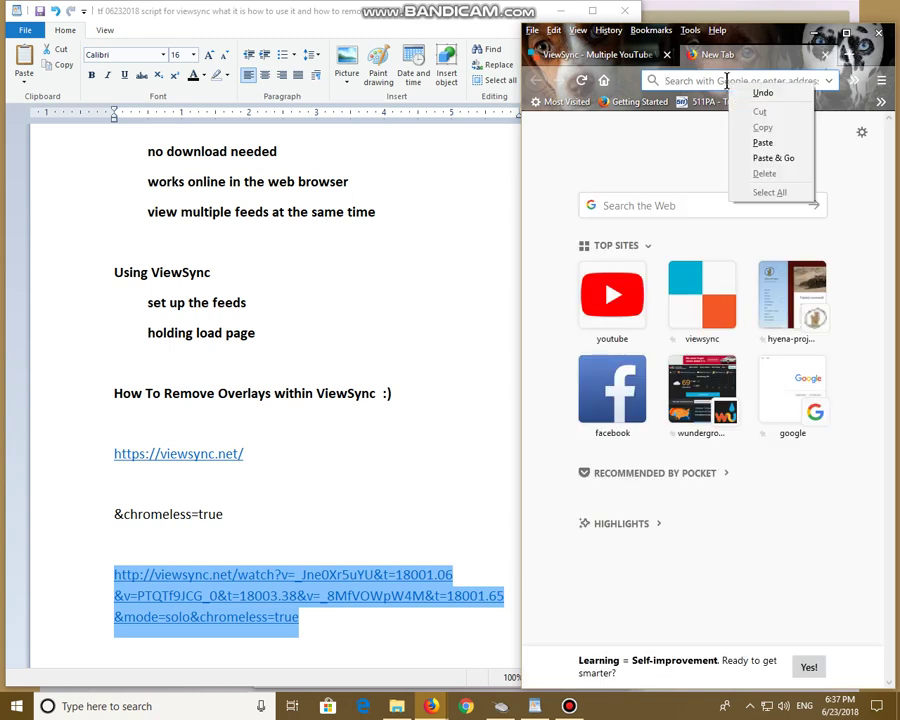
{"action": "left_click", "coordinate": [772, 146]}
{"action": "key", "text": "Return"}
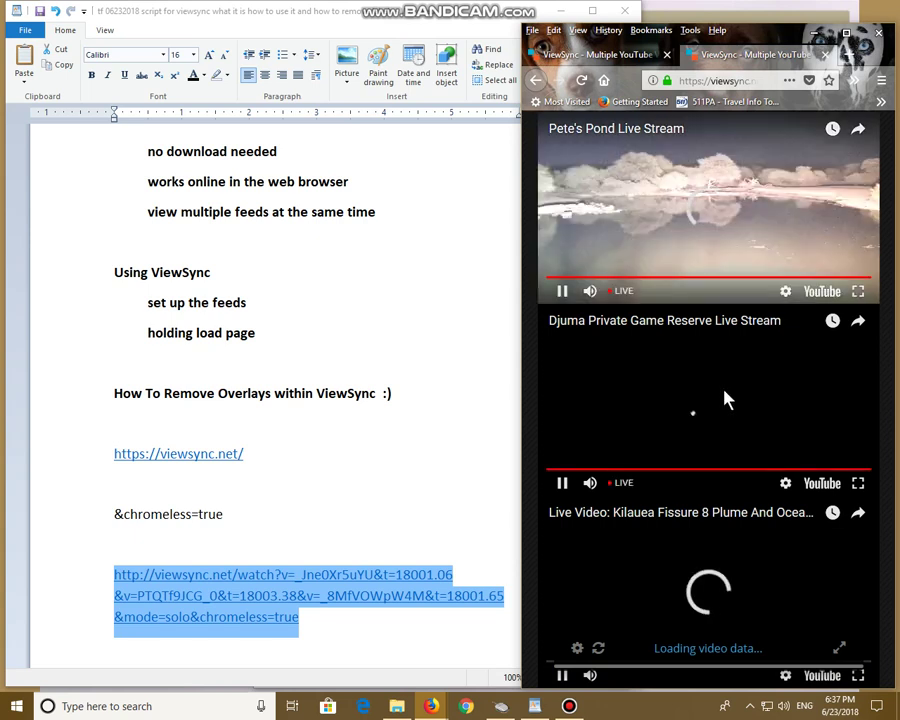
- Play and mute the Pete's Pond stream, and jump the Djuma Private Game Reserve stream to its live position
{"action": "left_click", "coordinate": [715, 243]}
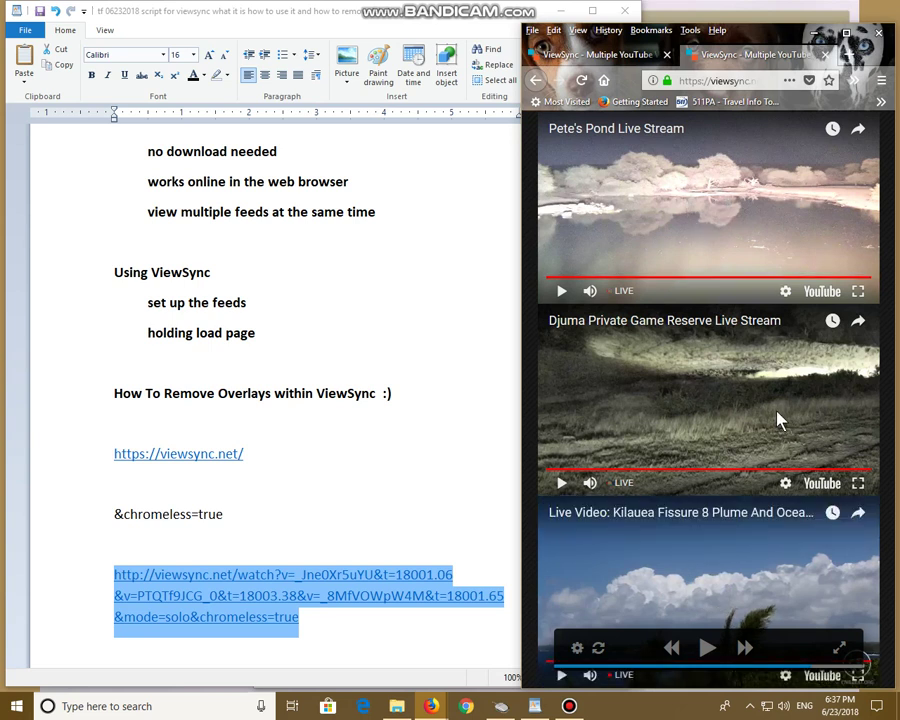
{"action": "left_click", "coordinate": [563, 292]}
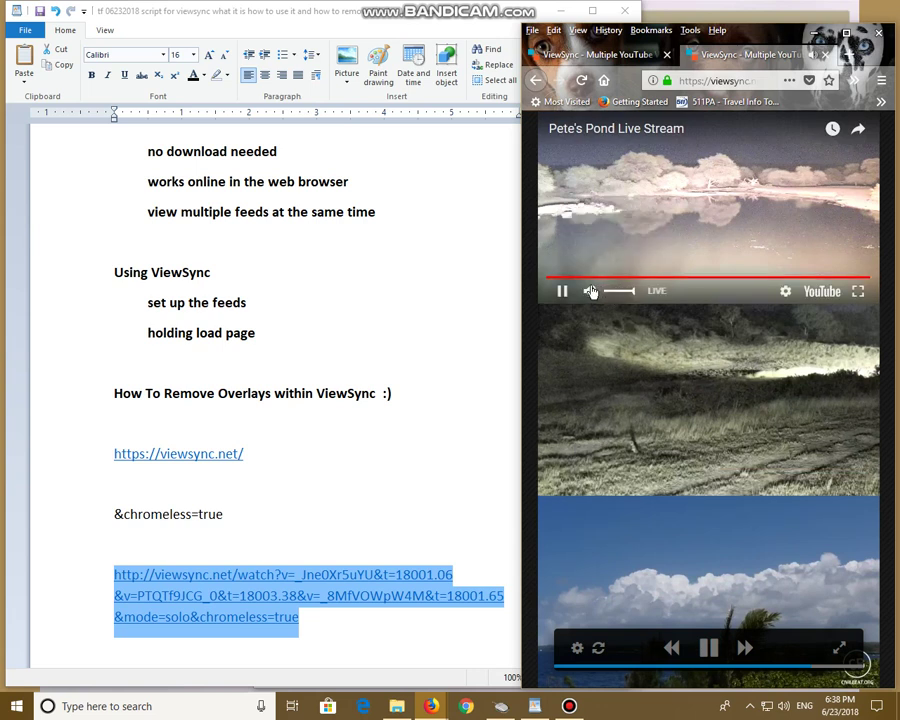
{"action": "left_click", "coordinate": [591, 291]}
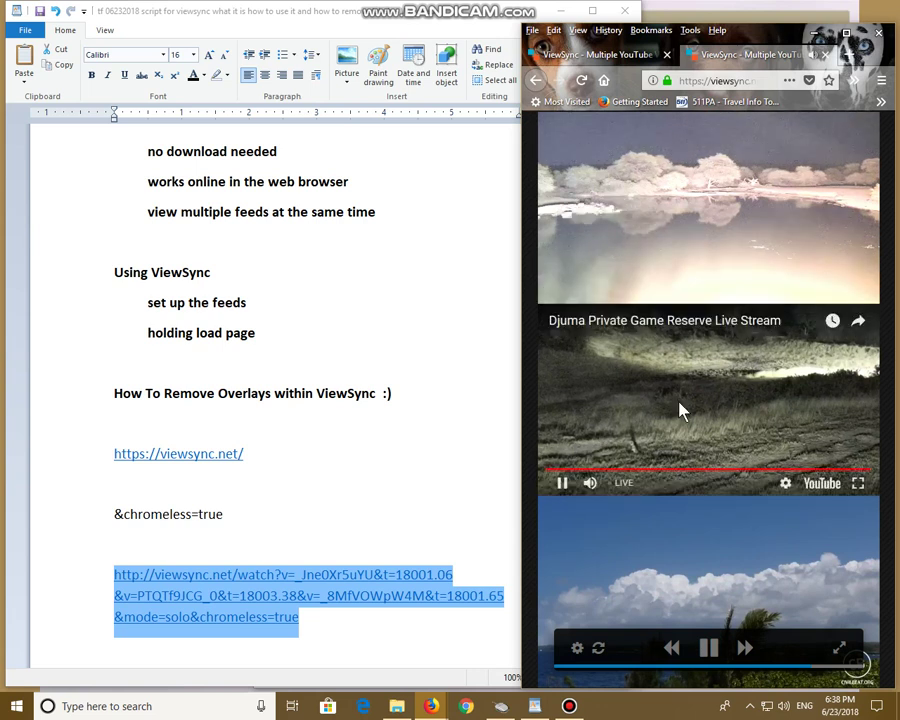
{"action": "left_click", "coordinate": [623, 485]}
- Minimize the WordPad script and maximize the ViewSync browser window to view the three streams together
{"action": "left_click", "coordinate": [400, 12]}
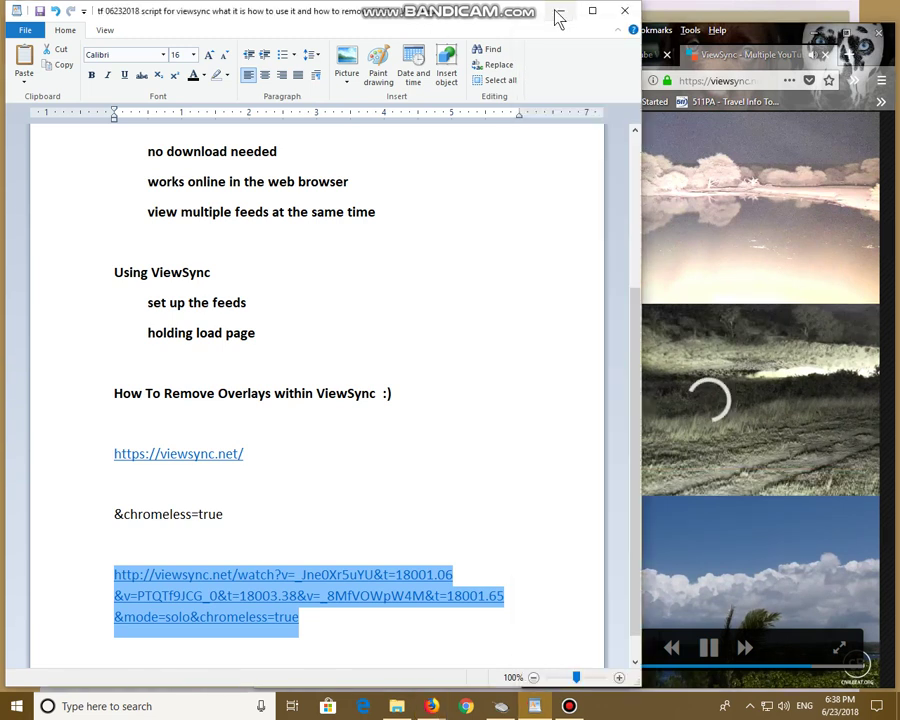
{"action": "left_click", "coordinate": [557, 16]}
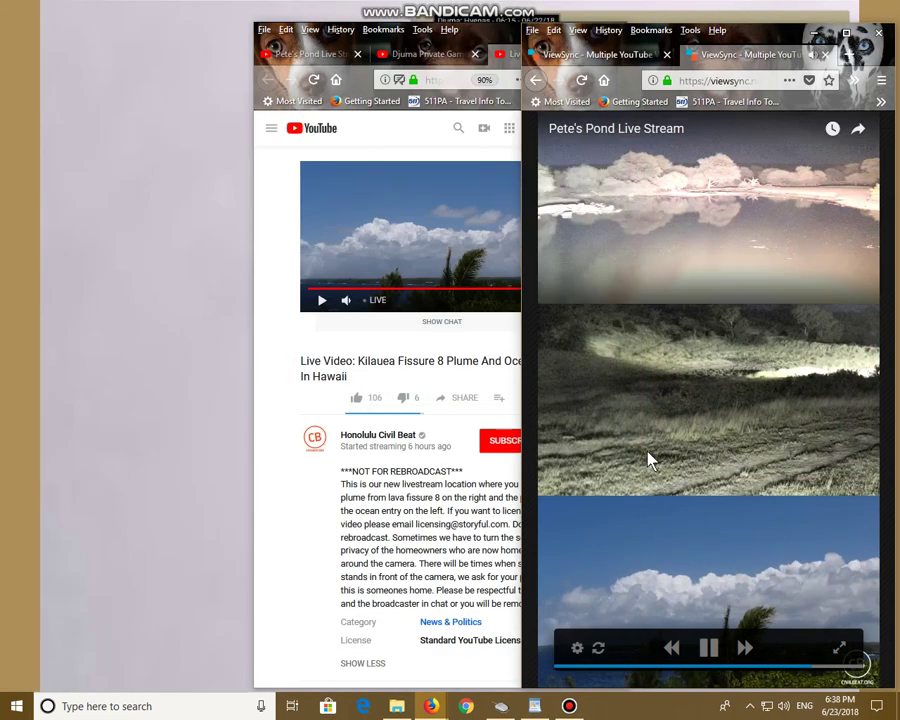
{"action": "left_click", "coordinate": [845, 38]}
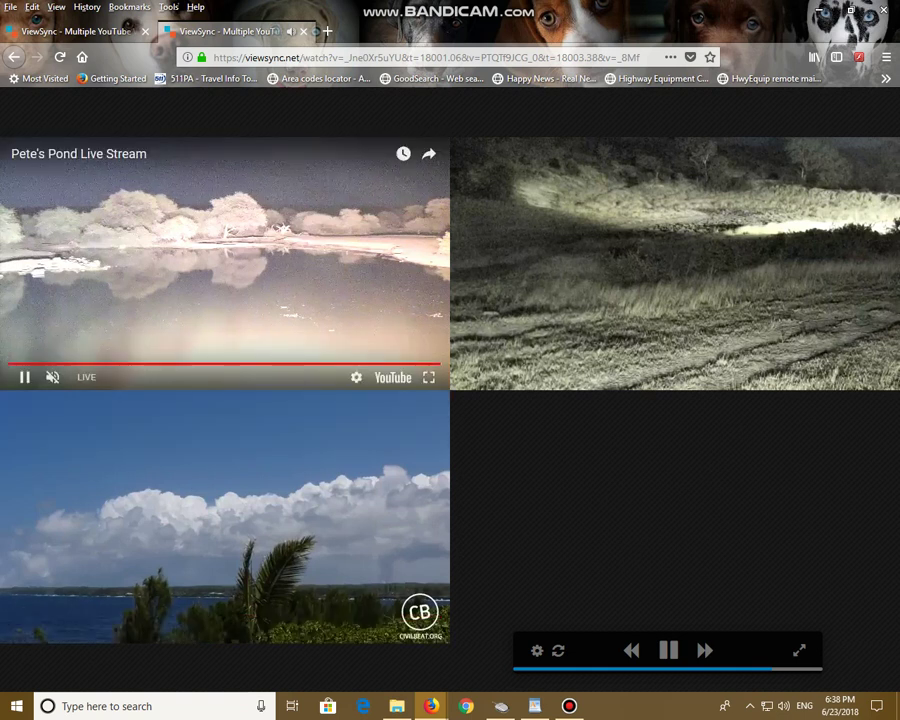
{"action": "mouse_move", "coordinate": [568, 707]}
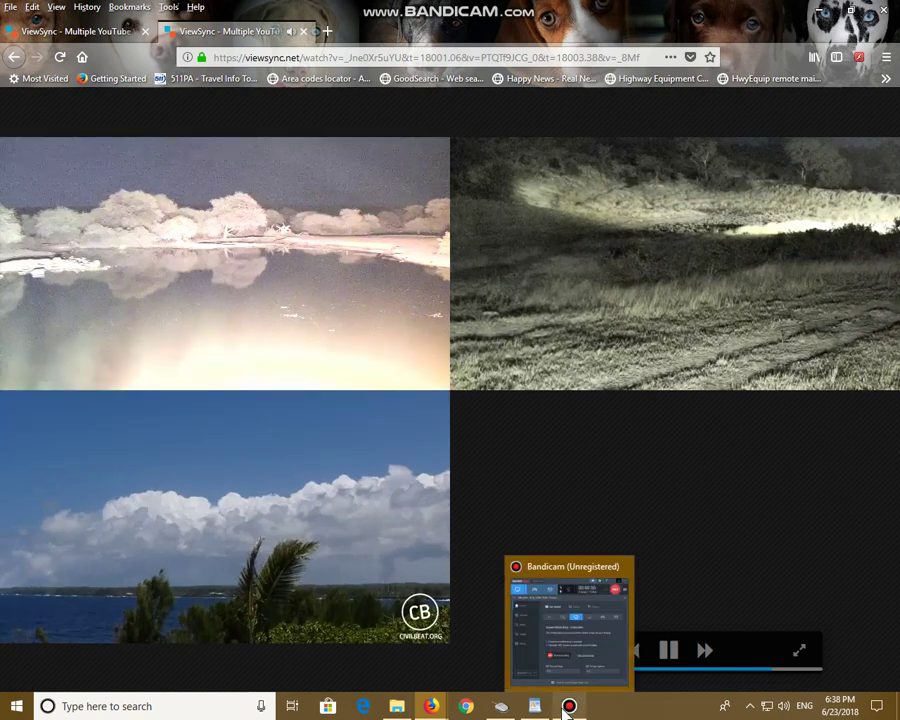